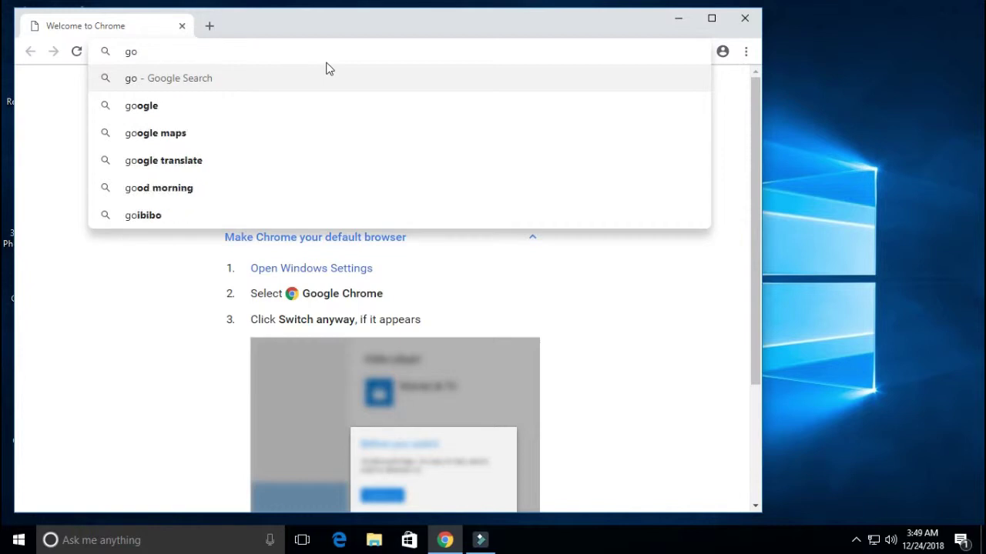
Step: Go to Google and search for "idm sadeempc"
key(Down)
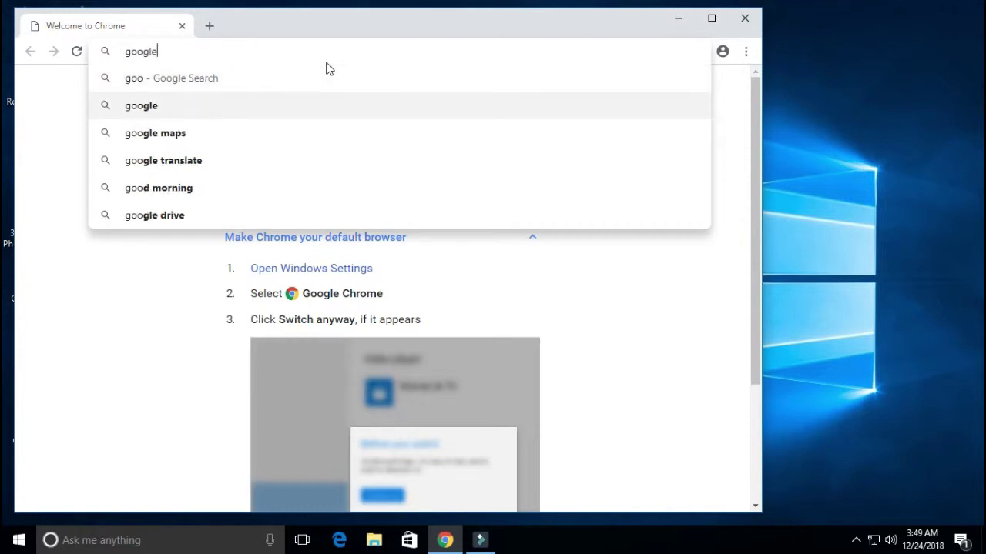
key(Return)
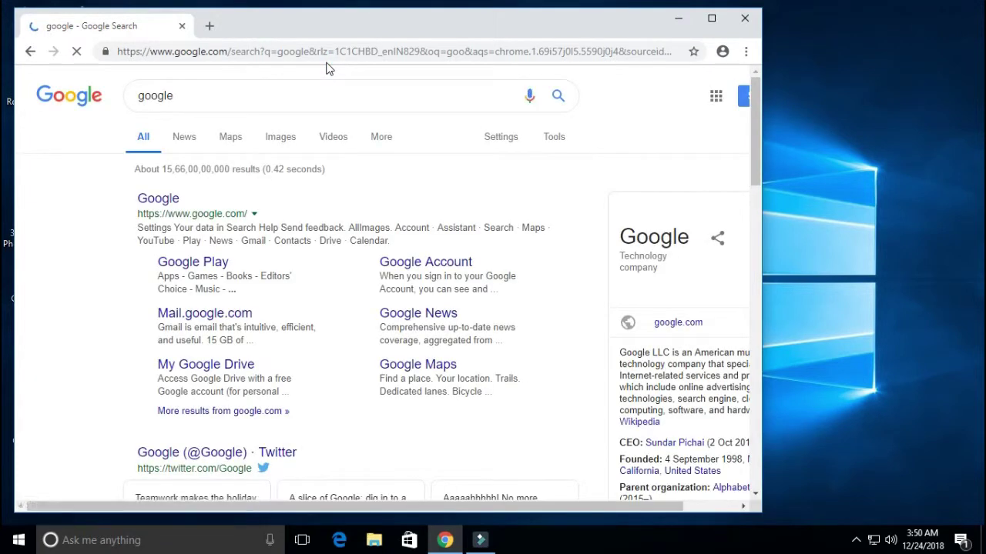
click(322, 94)
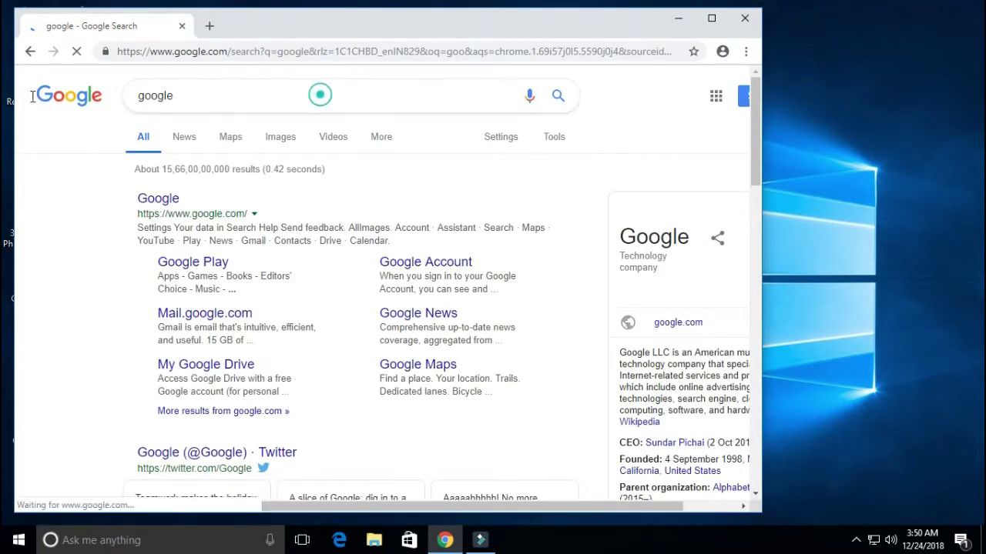
double_click(174, 95)
text(idm)
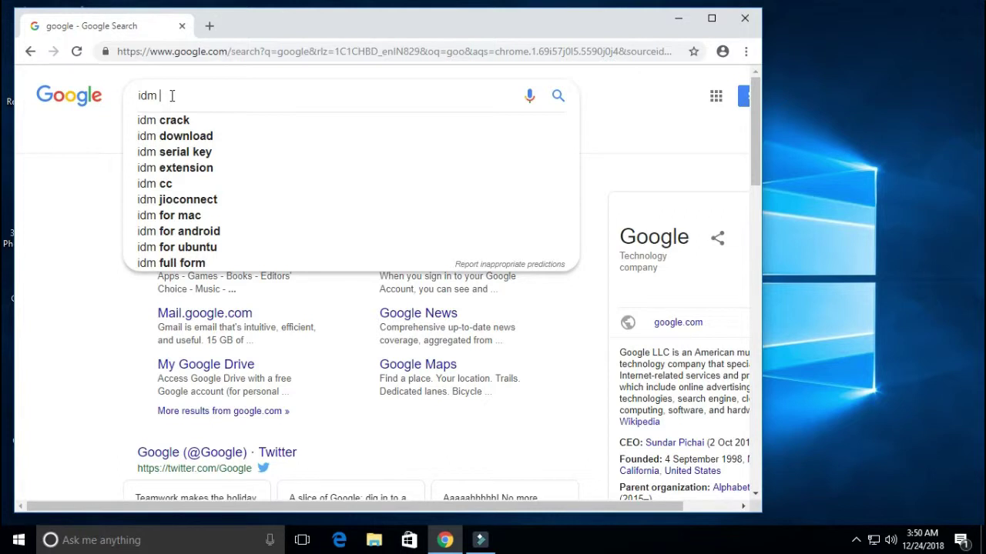
text(sadee)
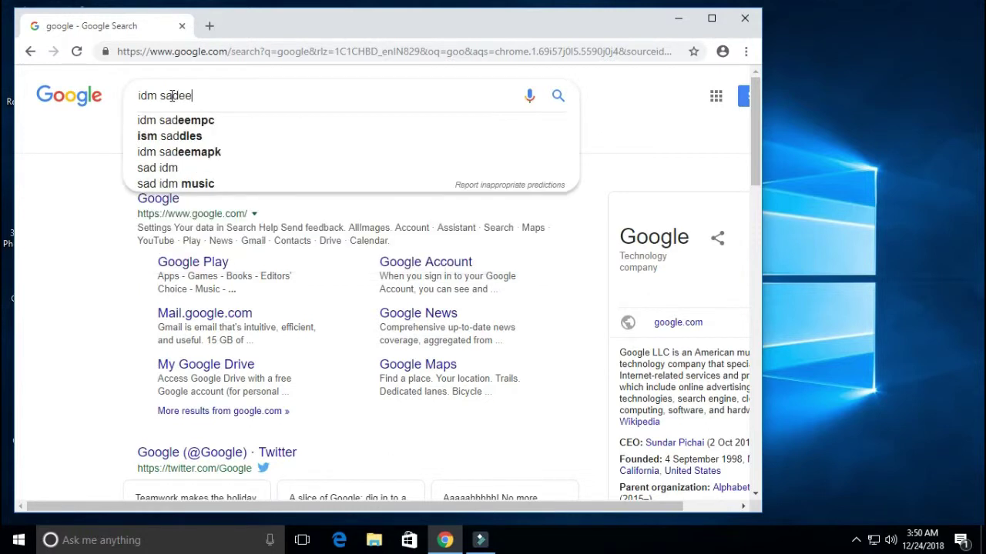
text(mpc)
key(Return)
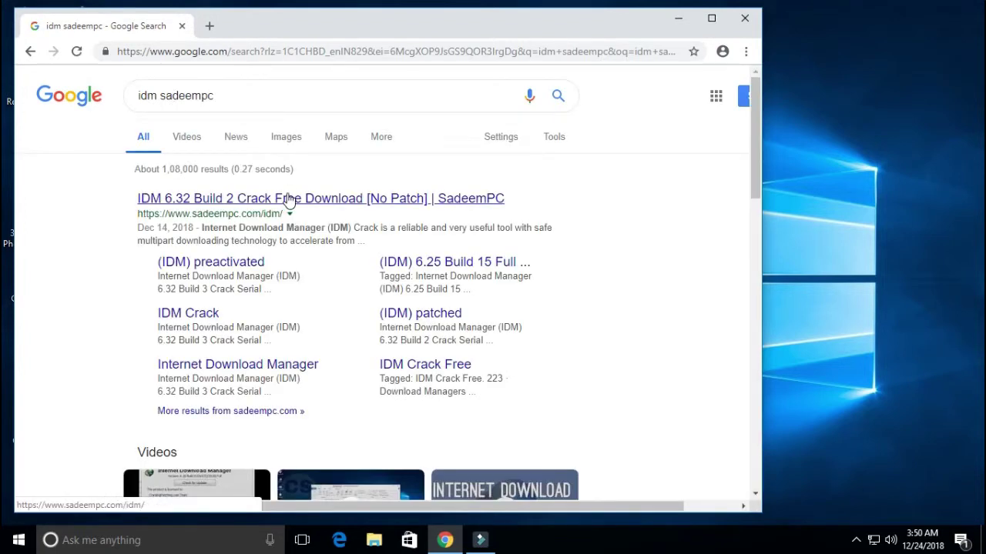
Step: Open the SadeemPC IDM search result, maximize the browser window and go to the Download Links section
click(289, 199)
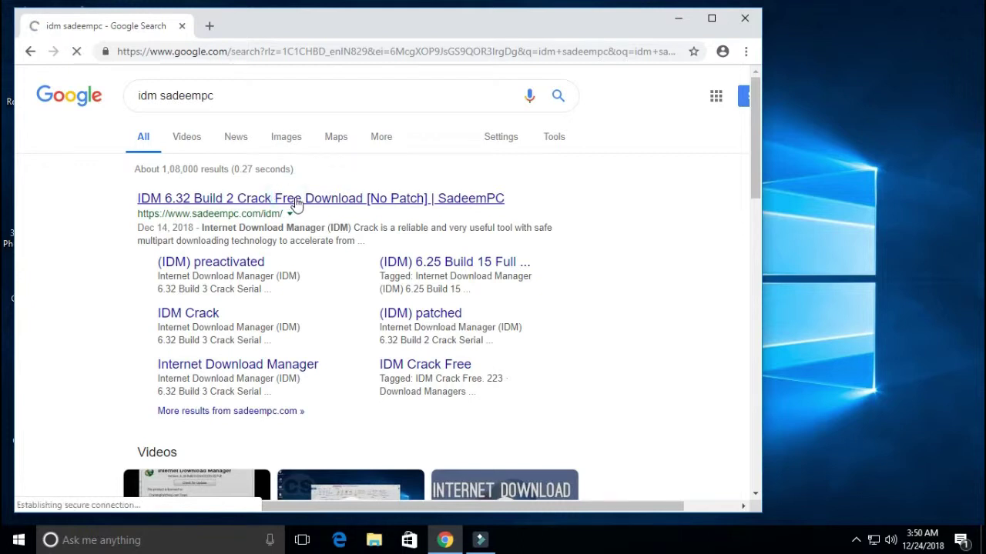
click(711, 18)
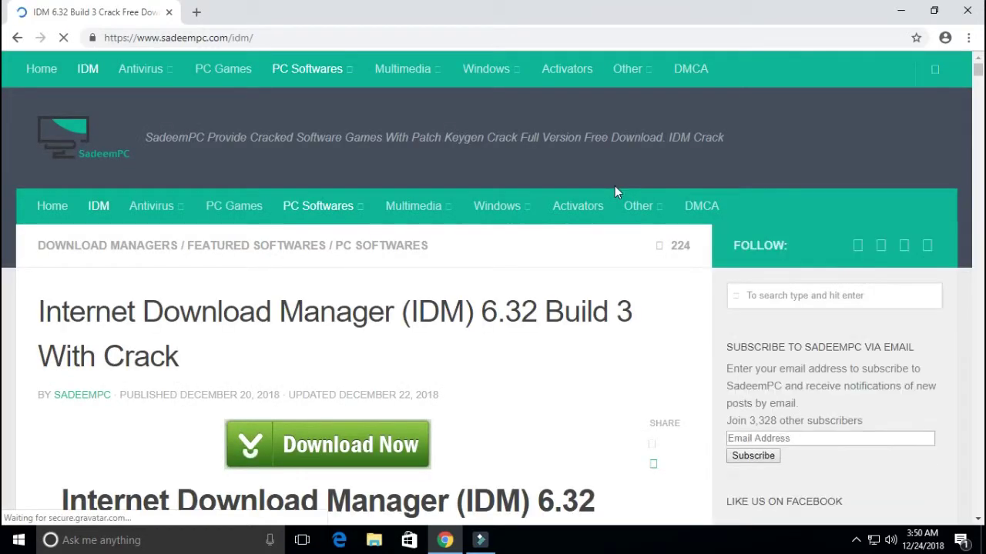
scroll(537, 238, down, 20)
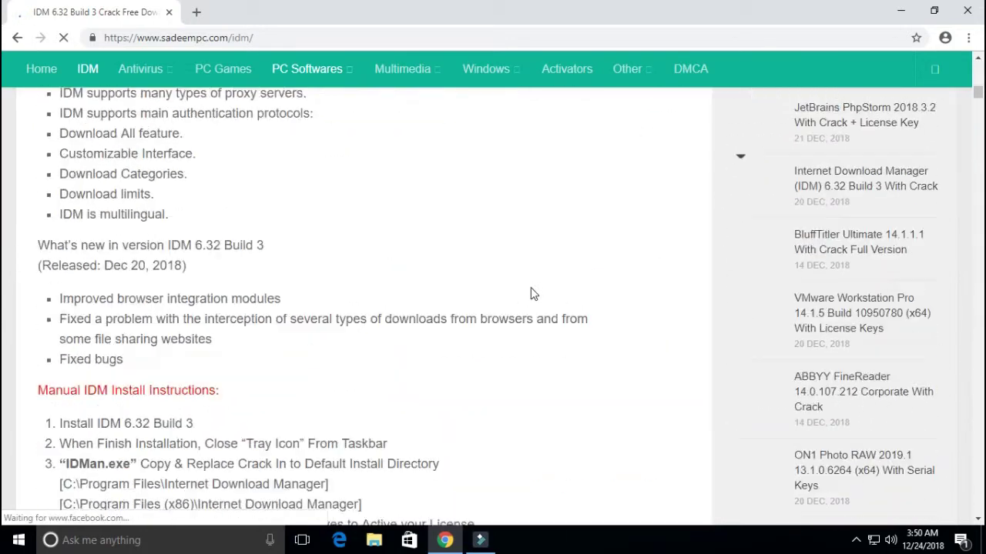
scroll(531, 294, down, 10)
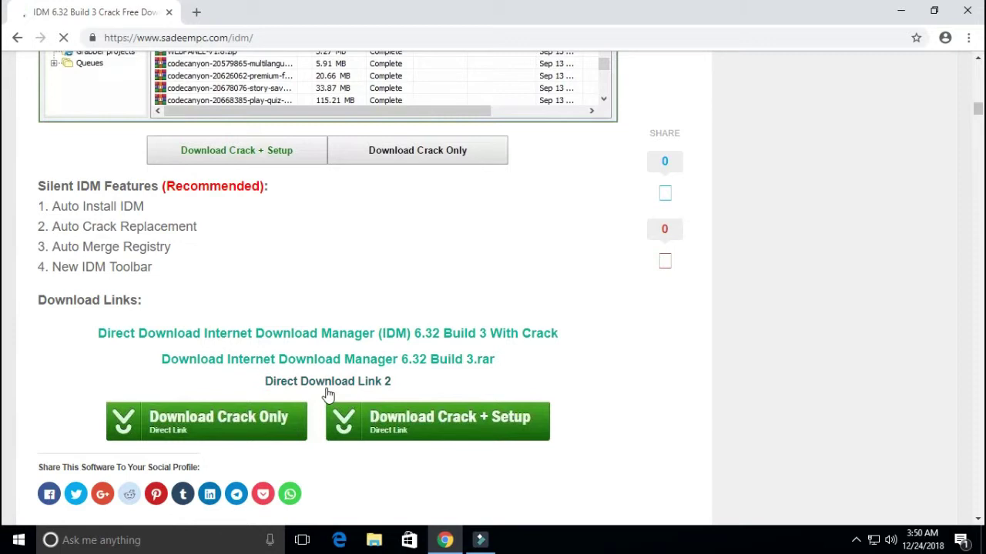
Step: Open the Internet Download Manager 6.32 Build 3 download from the Download Links section and switch to its DoUploads tab
click(285, 339)
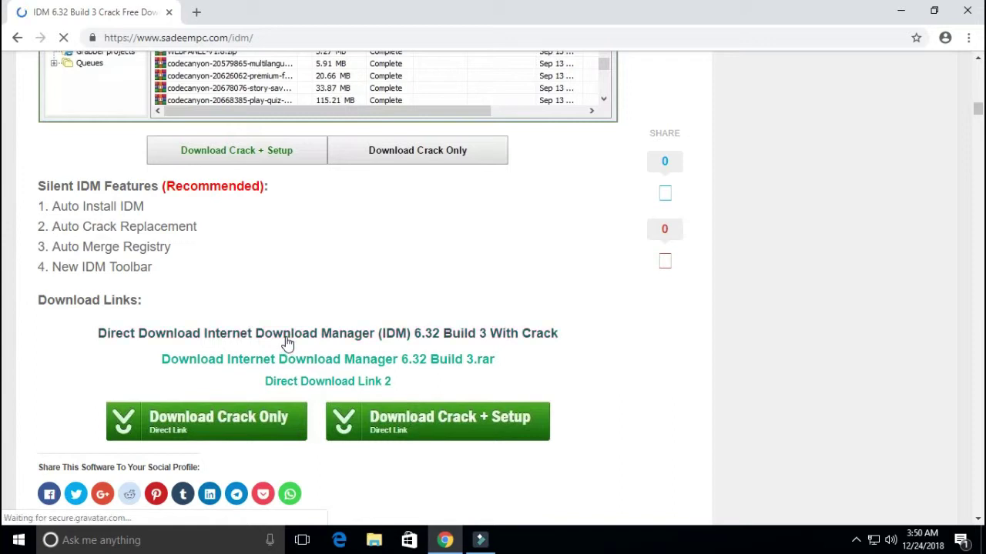
click(326, 359)
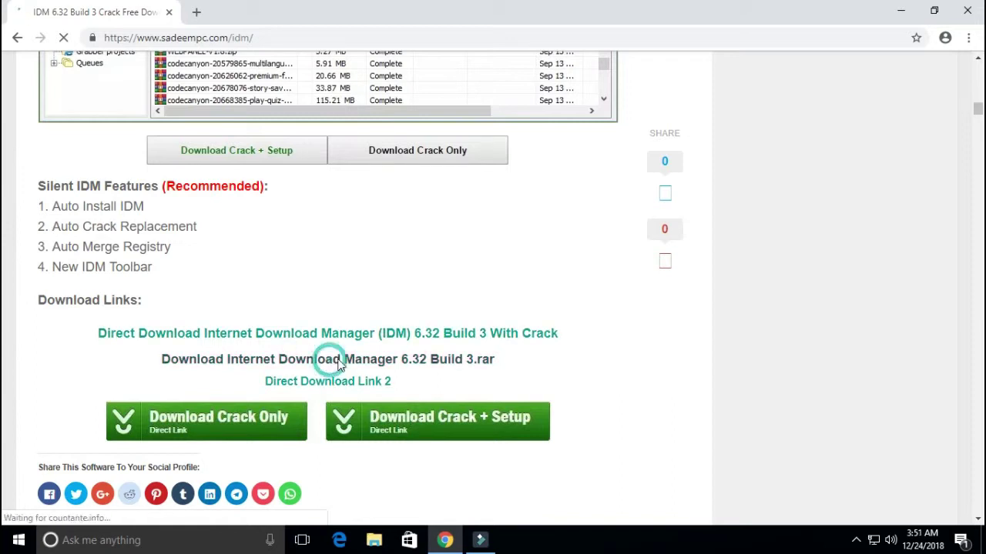
right_click(346, 363)
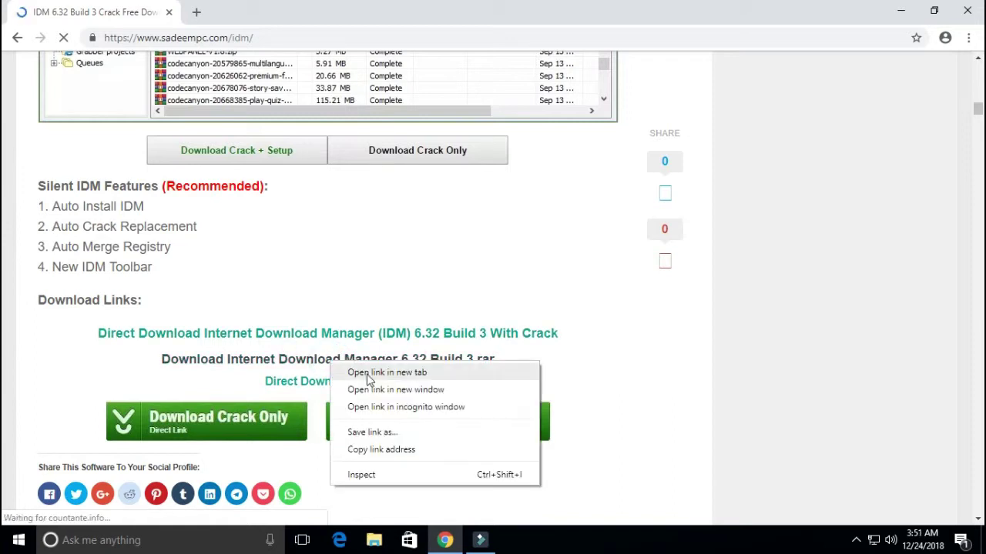
click(348, 376)
click(331, 385)
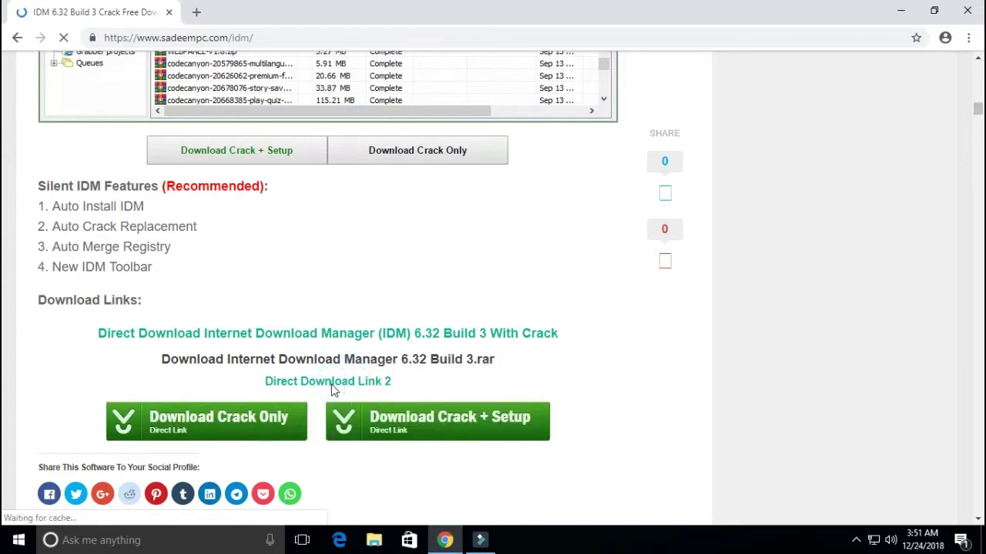
right_click(331, 384)
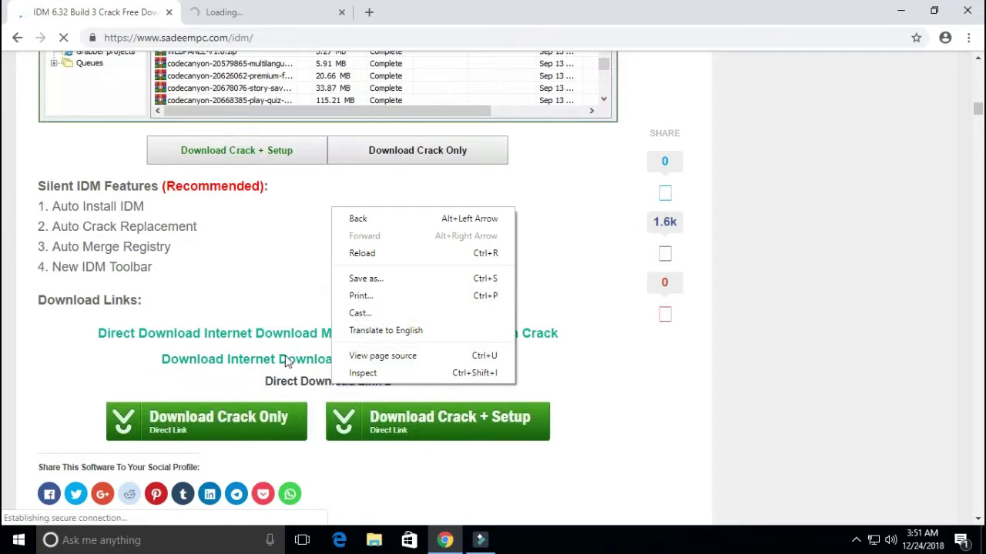
right_click(283, 381)
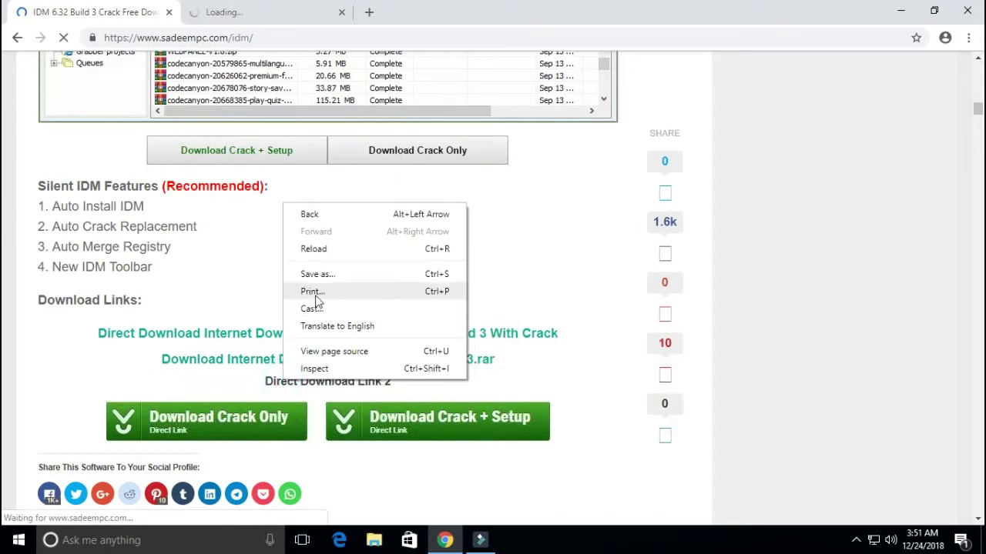
click(231, 299)
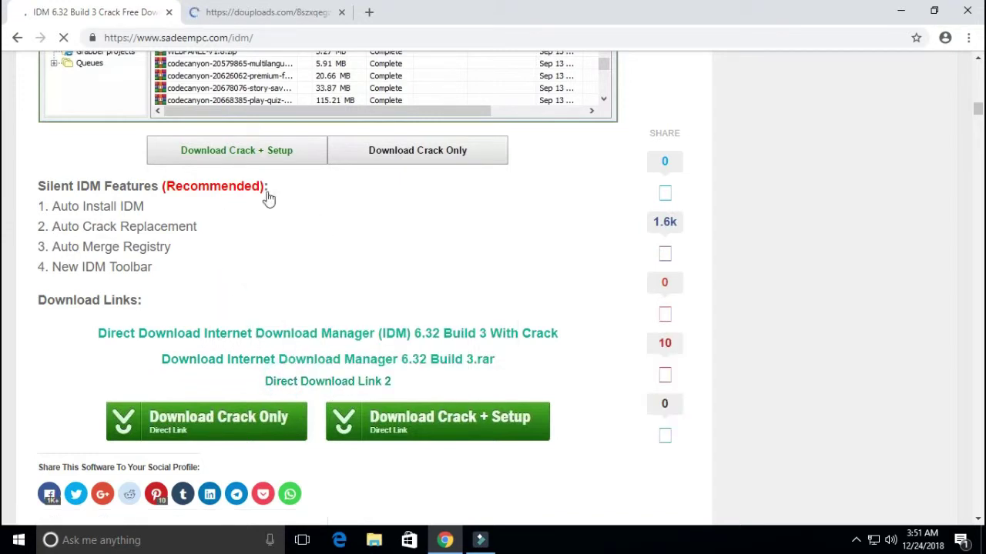
click(269, 19)
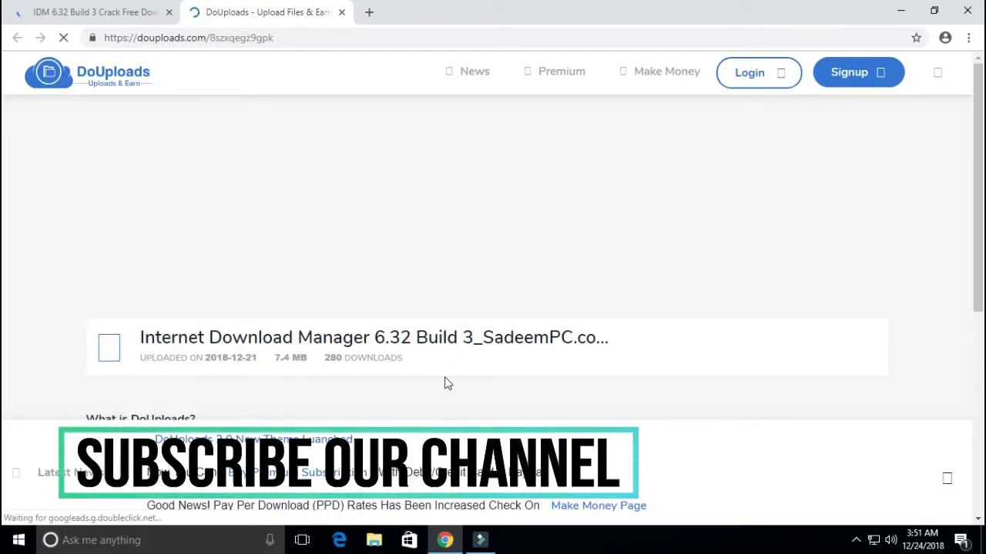
Step: Complete the "I'm not a robot" check on the DoUploads file page
scroll(294, 308, down, 4)
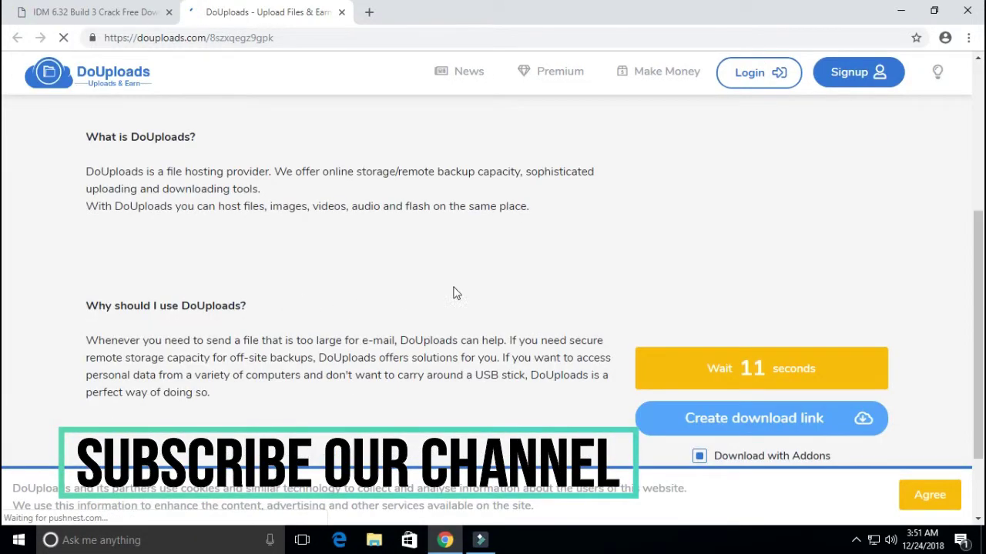
scroll(474, 282, up, 1)
scroll(475, 282, down, 3)
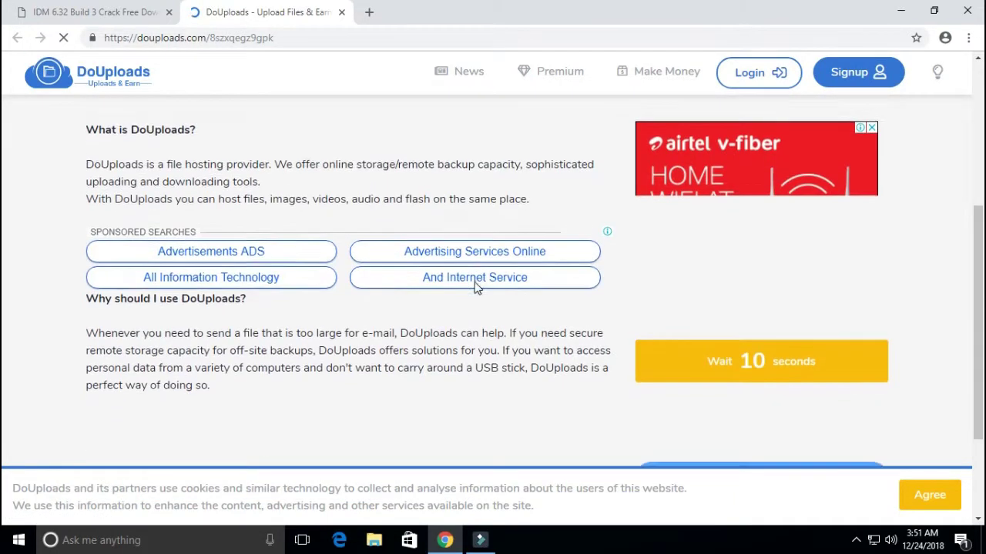
scroll(474, 283, up, 1)
scroll(474, 281, down, 1)
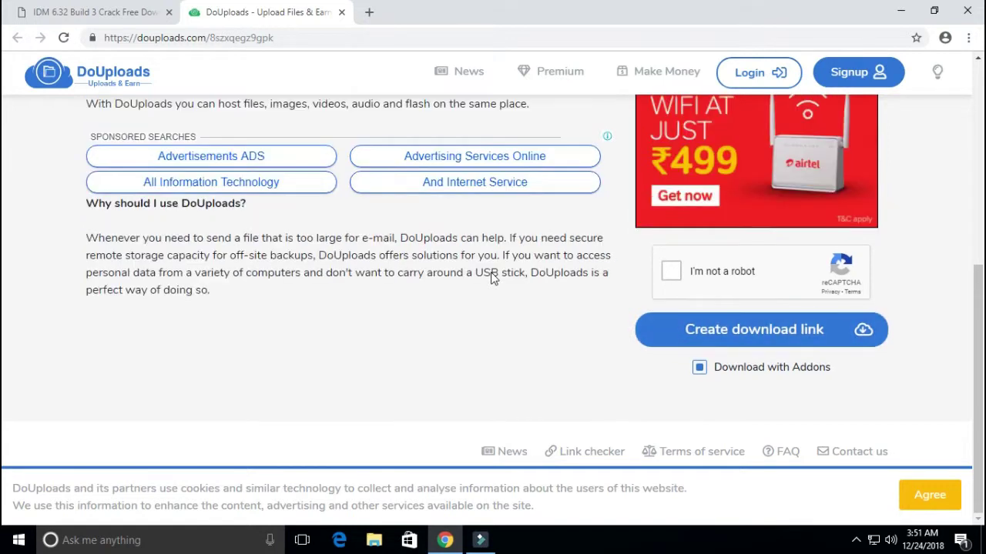
click(673, 274)
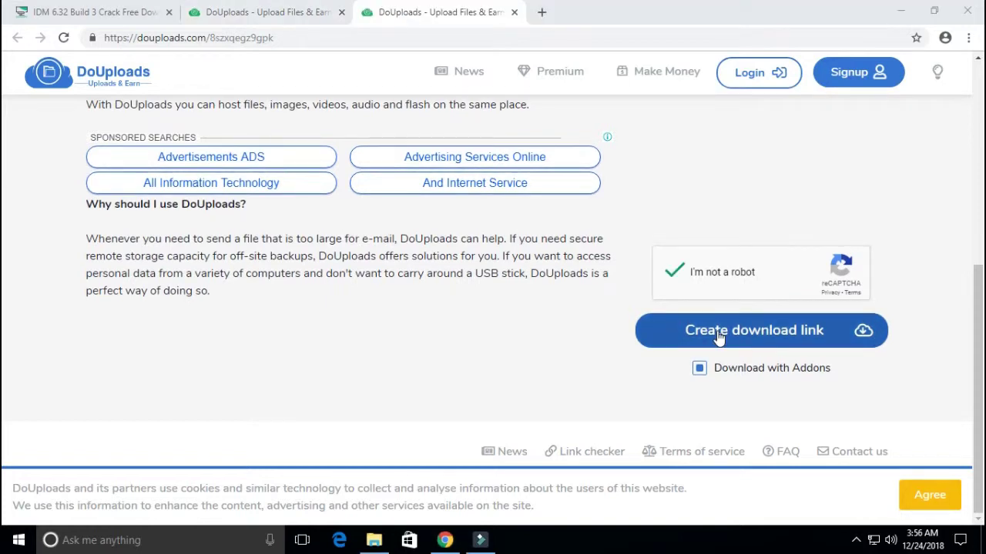
Step: Try to create the download link with Download with Addons enabled, and return to the DoUploads page from the advertising tab
click(717, 337)
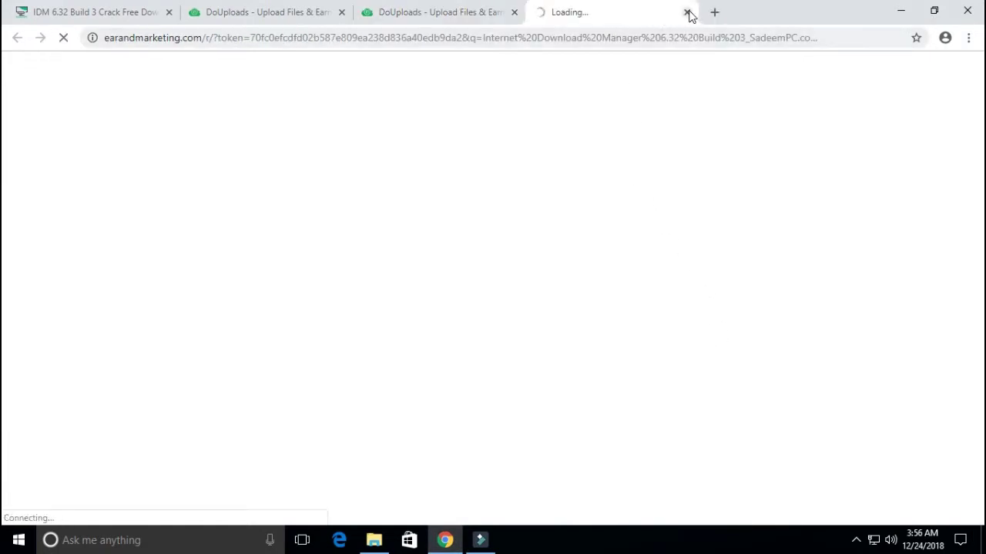
click(687, 12)
click(731, 330)
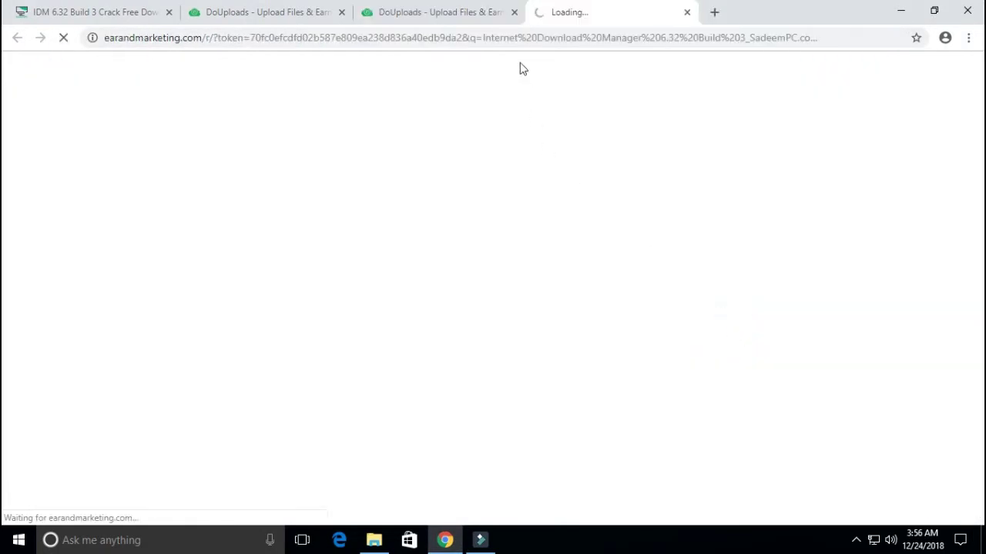
click(463, 5)
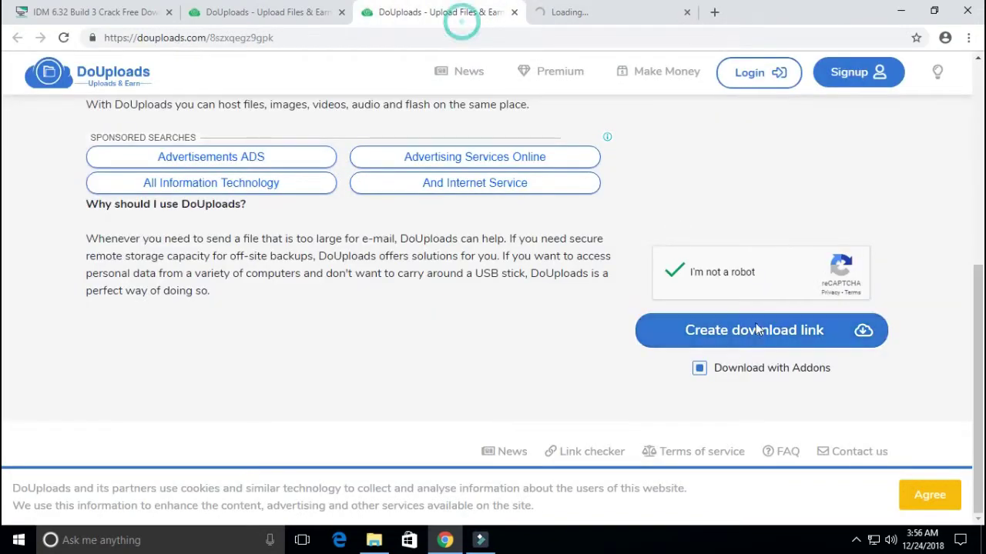
Step: Create the download link with Download with Addons turned off, and close the leftover advertising tab
click(703, 368)
click(708, 330)
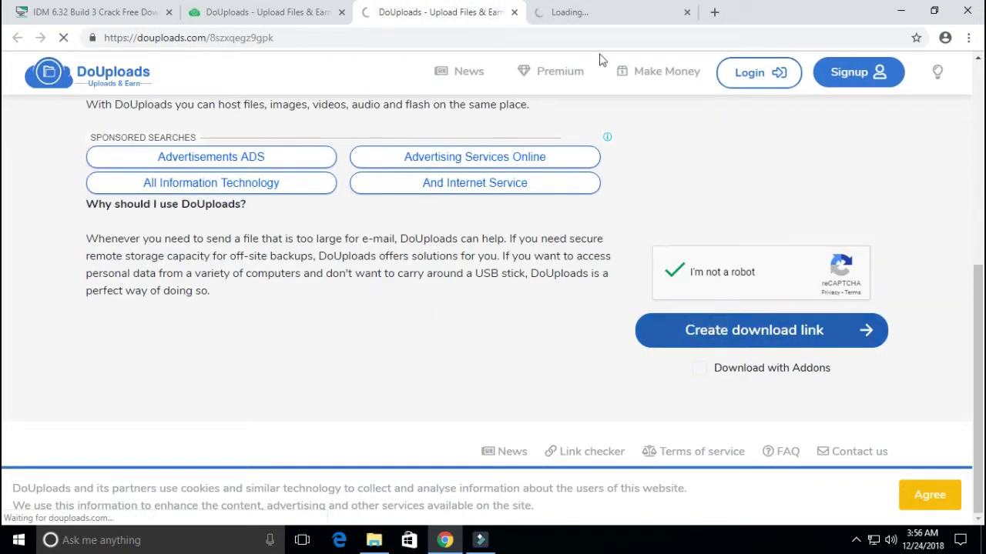
click(686, 12)
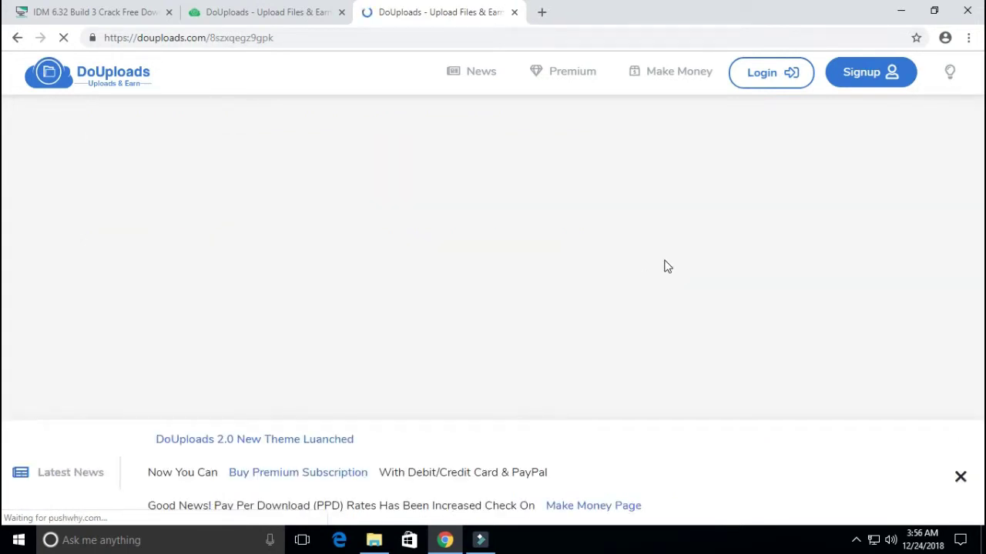
Step: Start downloading the Internet Download Manager 6.32 Build 3 archive from the generated direct link
scroll(538, 308, down, 2)
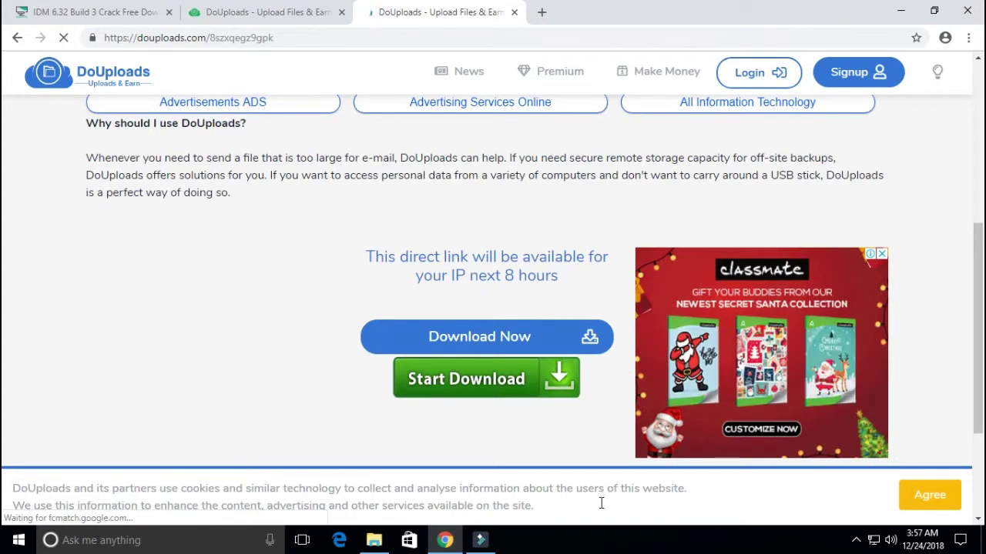
click(506, 343)
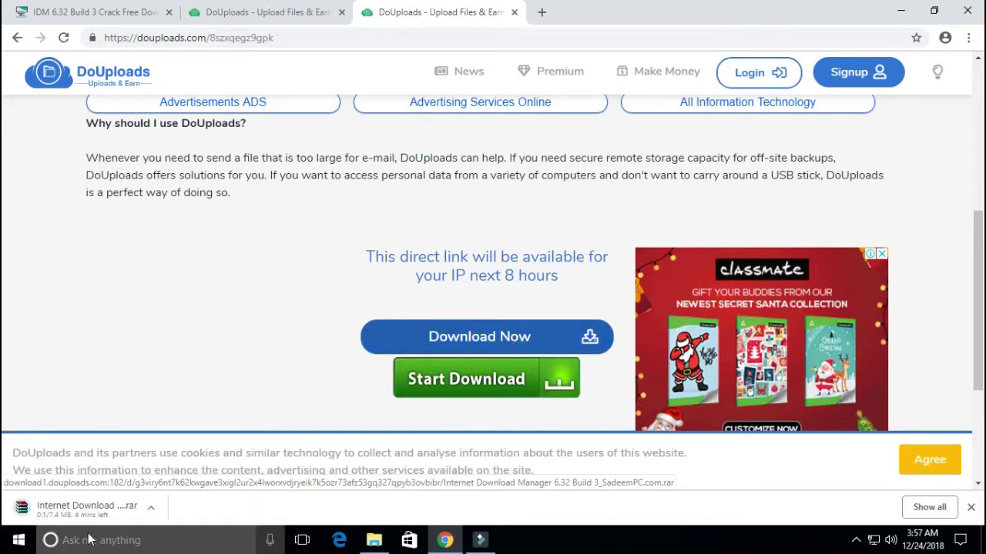
click(152, 508)
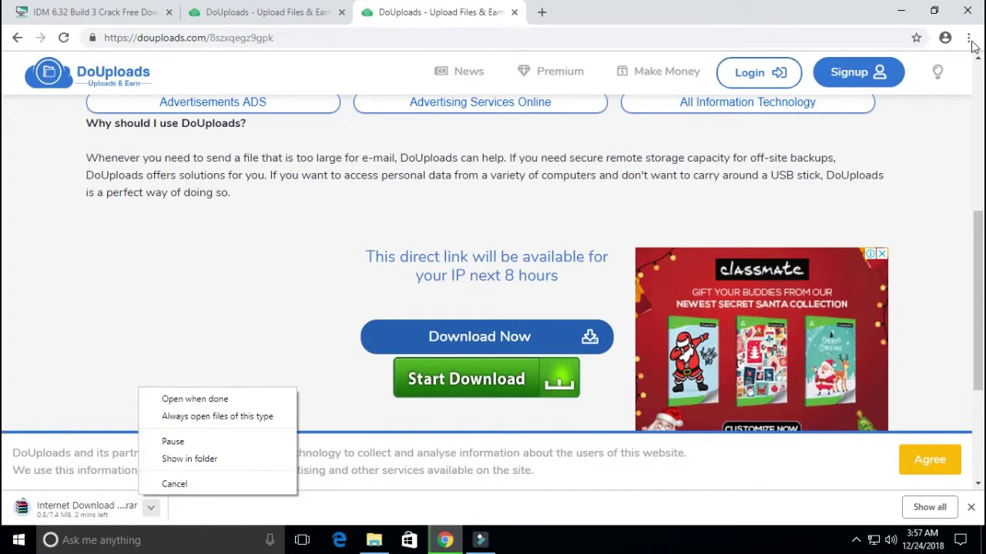
Step: Open the browser's download list and show the finished Internet Download Manager archive in its folder
click(968, 37)
click(876, 134)
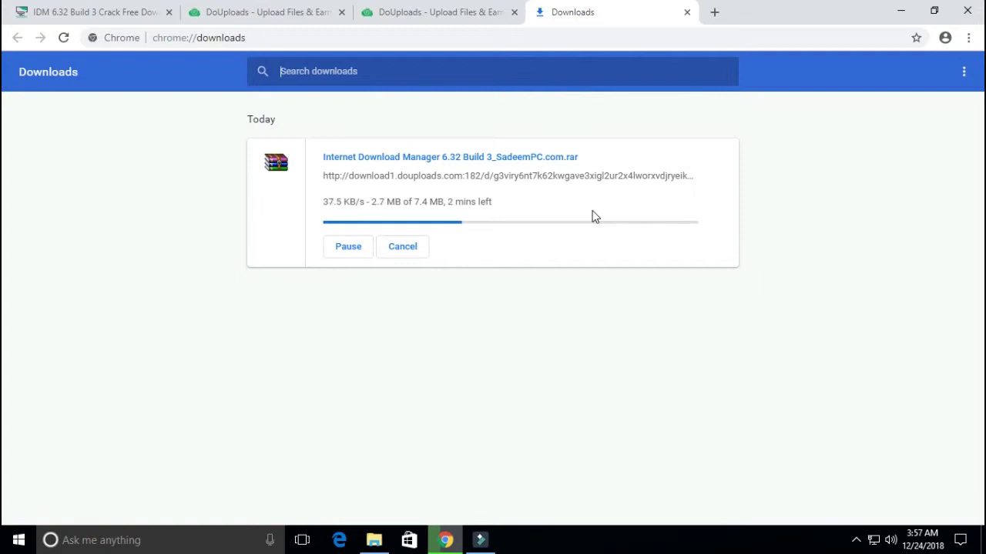
click(495, 9)
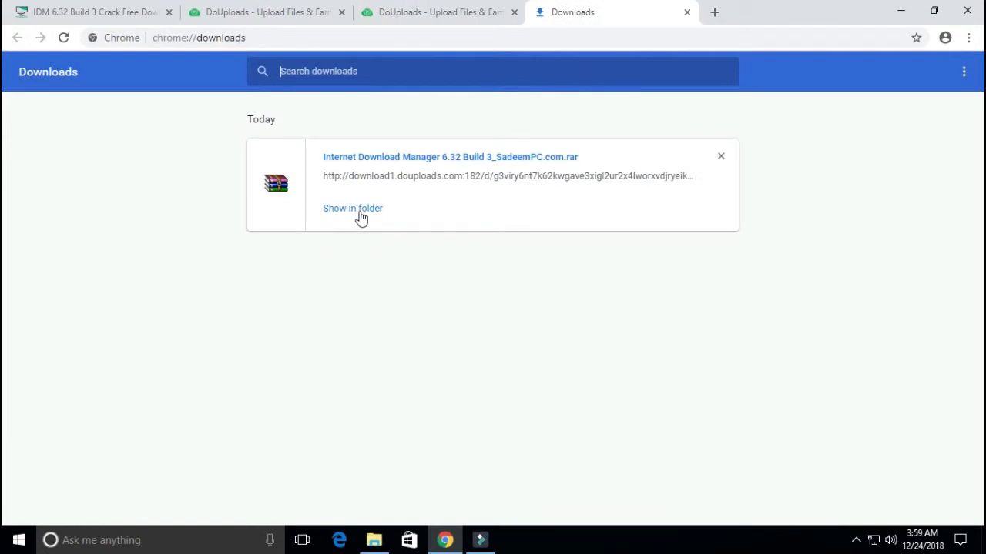
click(359, 214)
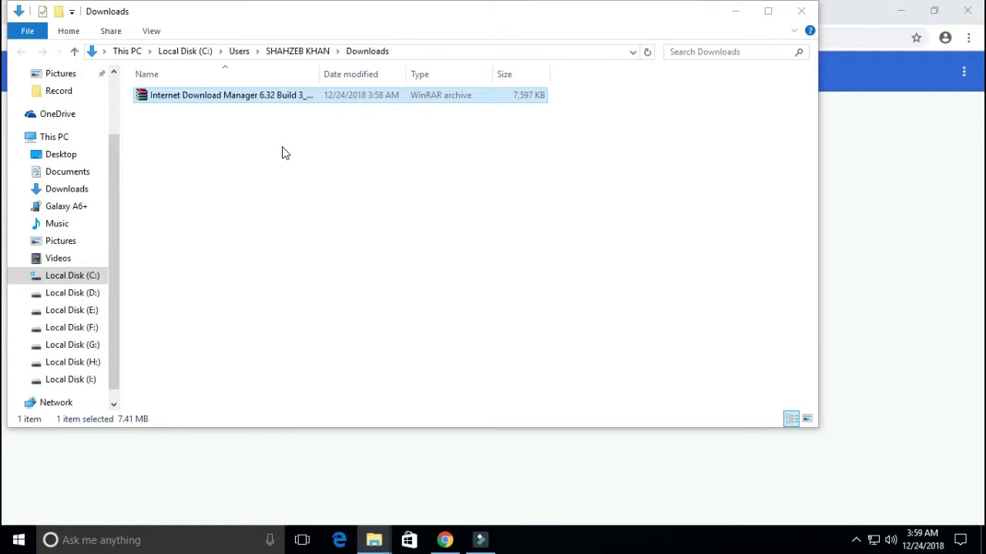
Step: Open the downloaded Internet Download Manager 6.32 Build 3 archive in WinRAR, leaving its file name as it is
click(254, 106)
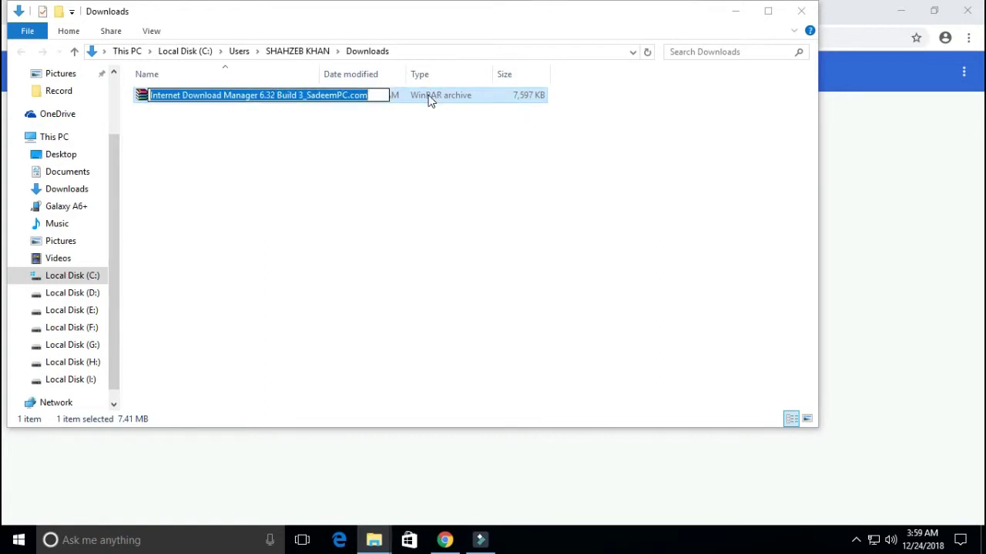
click(429, 98)
click(391, 96)
double_click(226, 100)
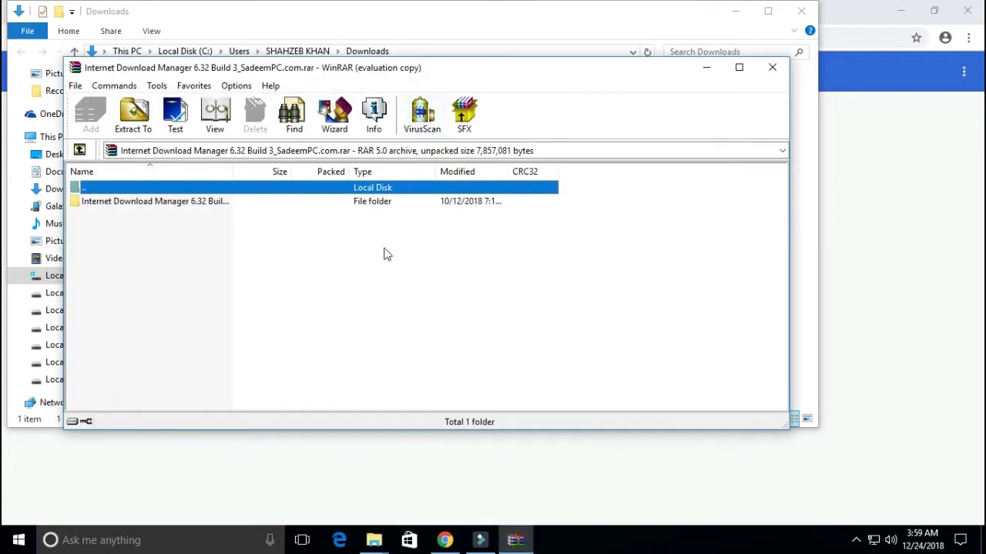
Step: Open the Internet Download Manager 6.32 folder inside the archive and go into its "Your Files Is Here" subfolder
click(239, 203)
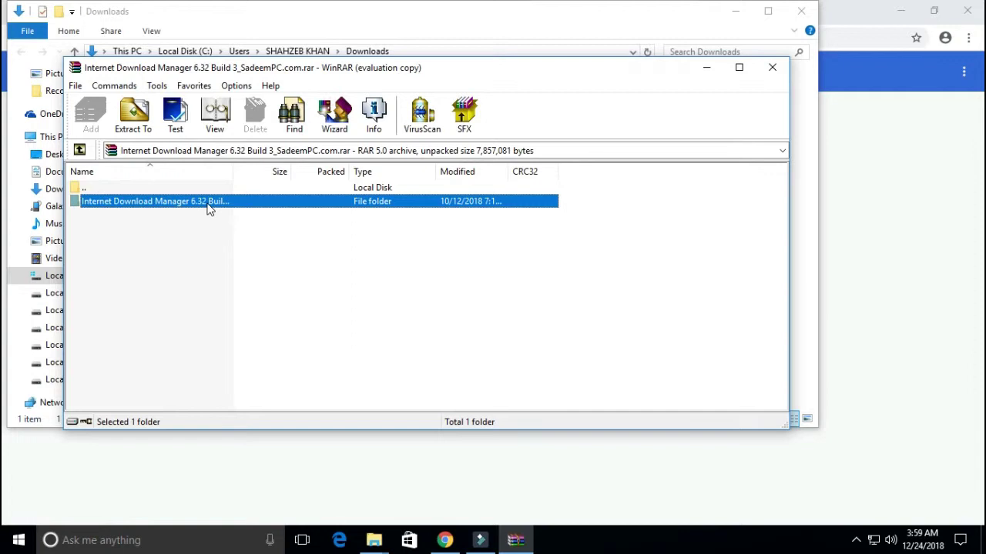
double_click(154, 204)
click(113, 204)
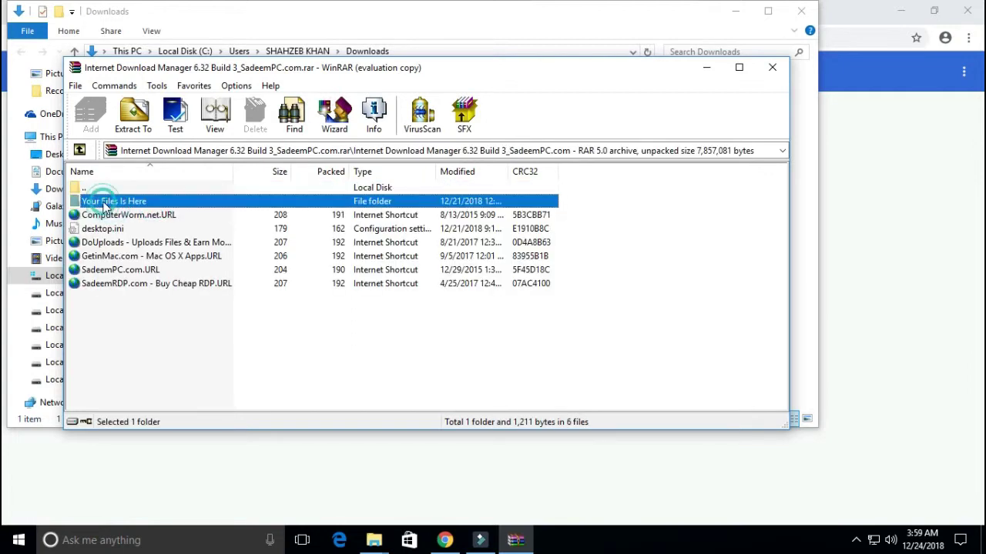
double_click(107, 204)
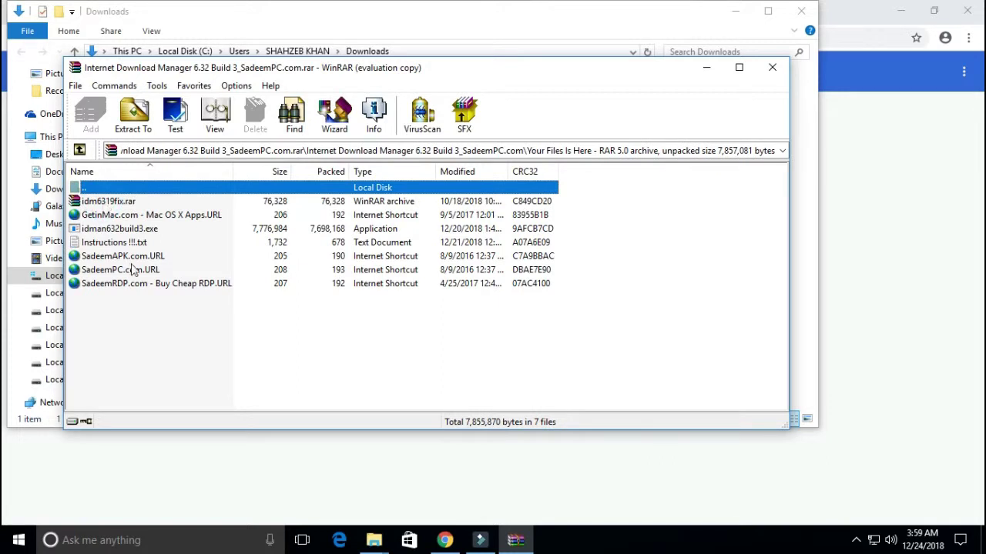
Step: Close the Downloads and Record folder windows and minimize the browser, leaving the WinRAR window open on the desktop
click(796, 22)
click(895, 16)
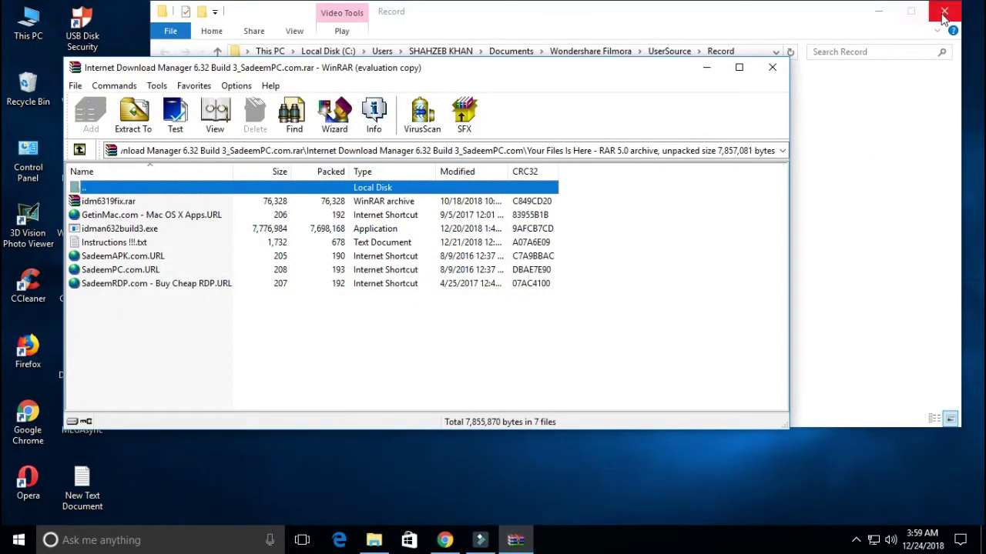
click(944, 14)
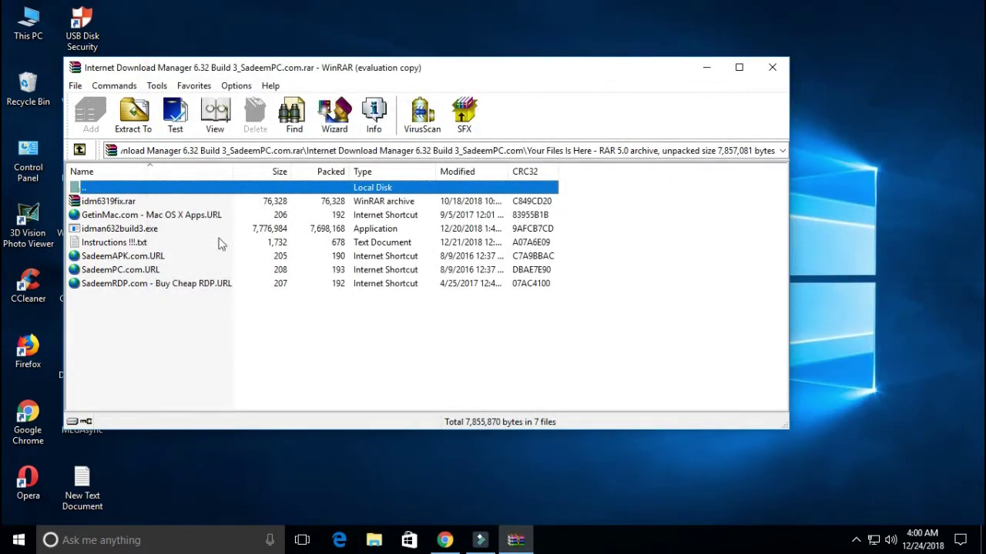
Step: Run the installer idman632build3.exe from the archive and clear the other windows off the desktop
click(154, 229)
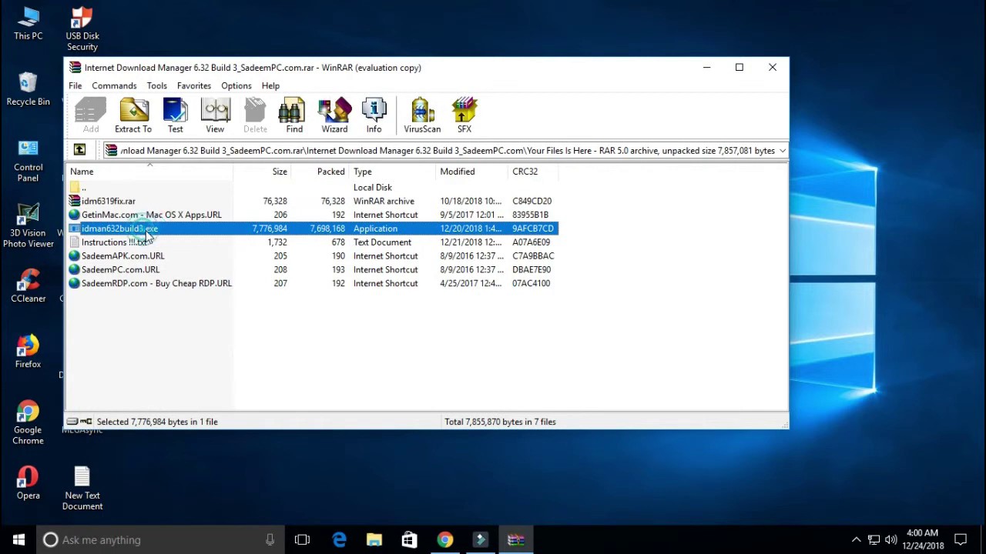
click(234, 240)
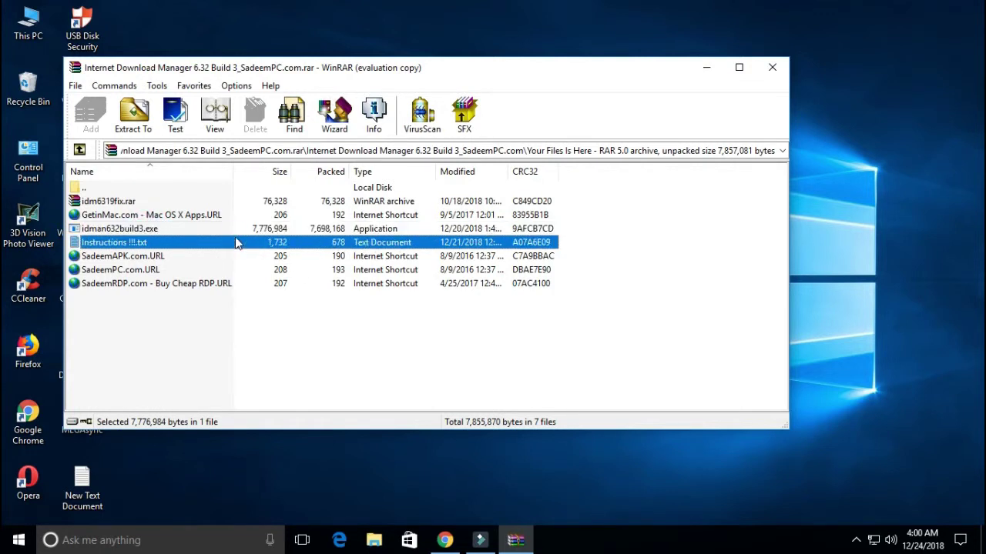
double_click(223, 229)
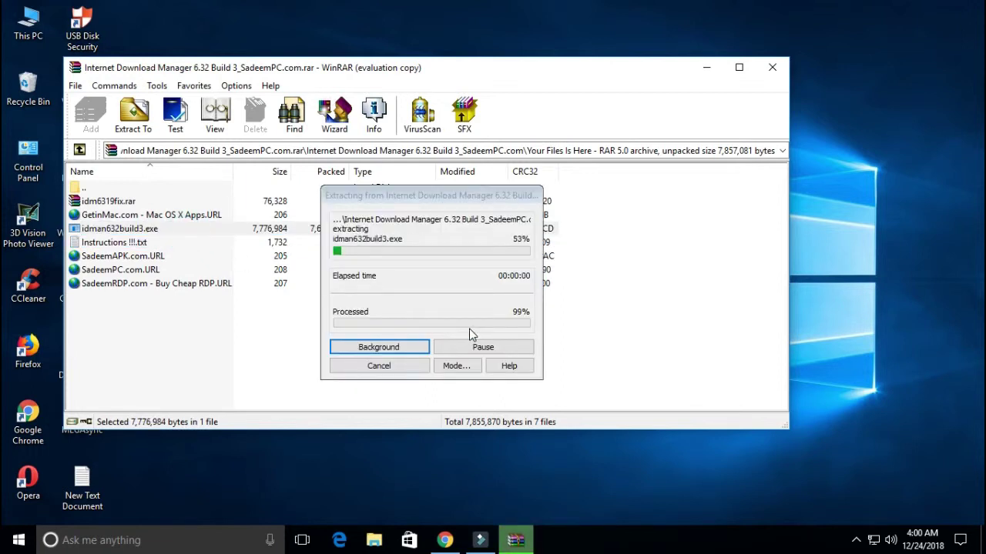
key(super+d)
right_click(390, 49)
right_click(418, 94)
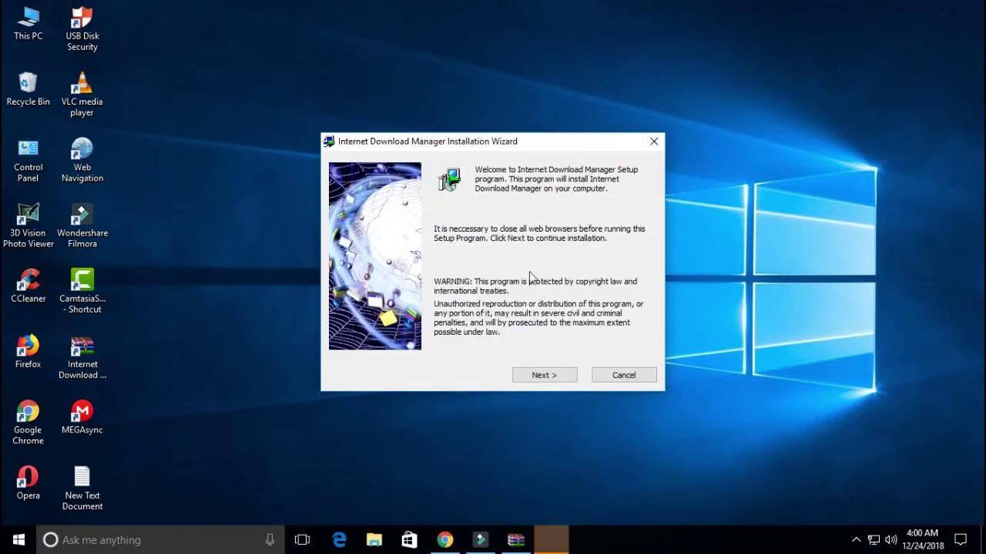
Step: Install Internet Download Manager, accepting the license agreement and keeping the default destination folder and the desktop icon option, and finish the wizard
click(551, 375)
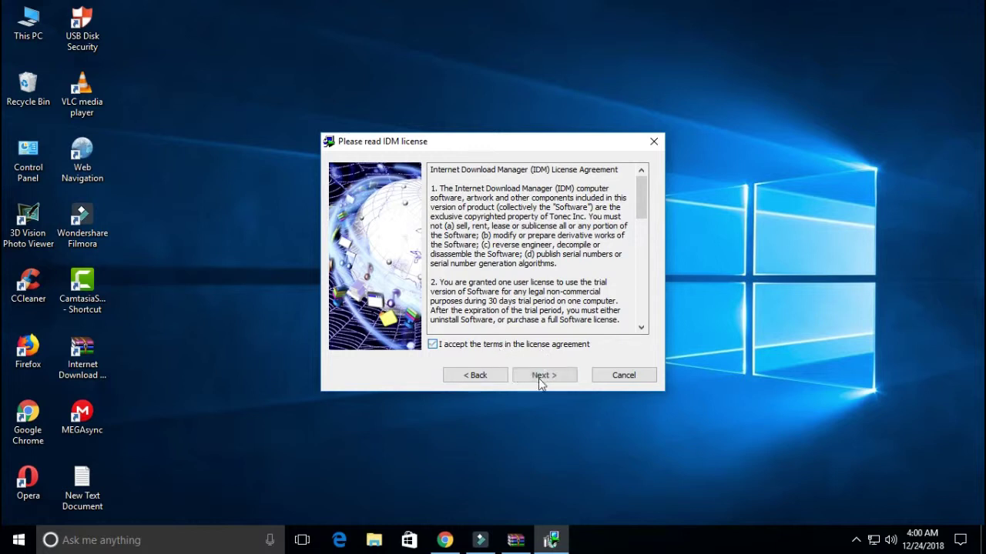
click(538, 378)
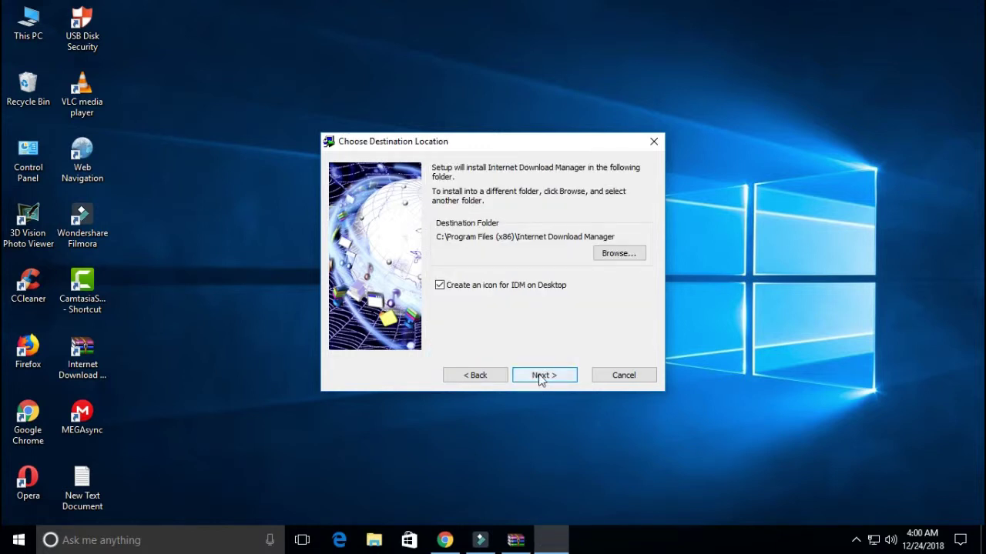
click(538, 370)
click(537, 369)
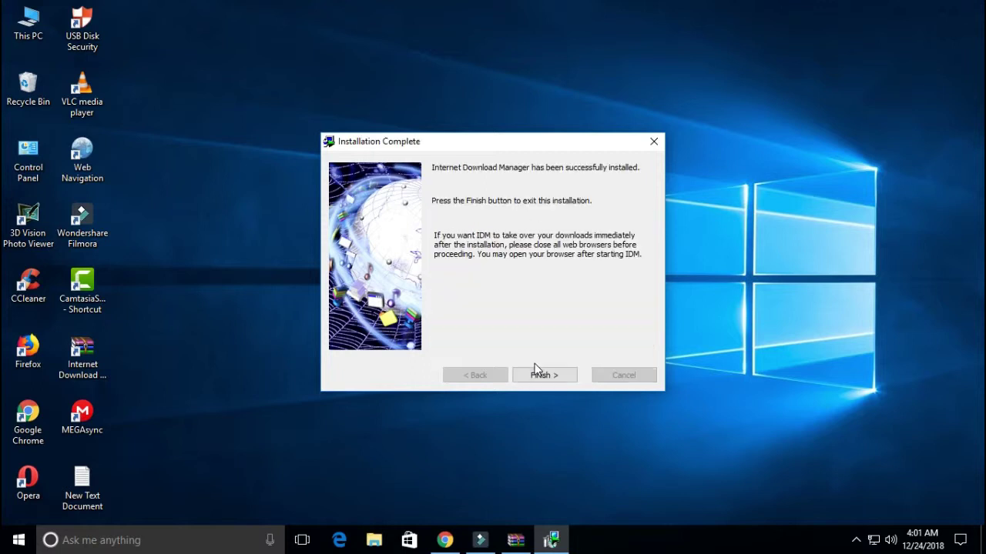
click(542, 375)
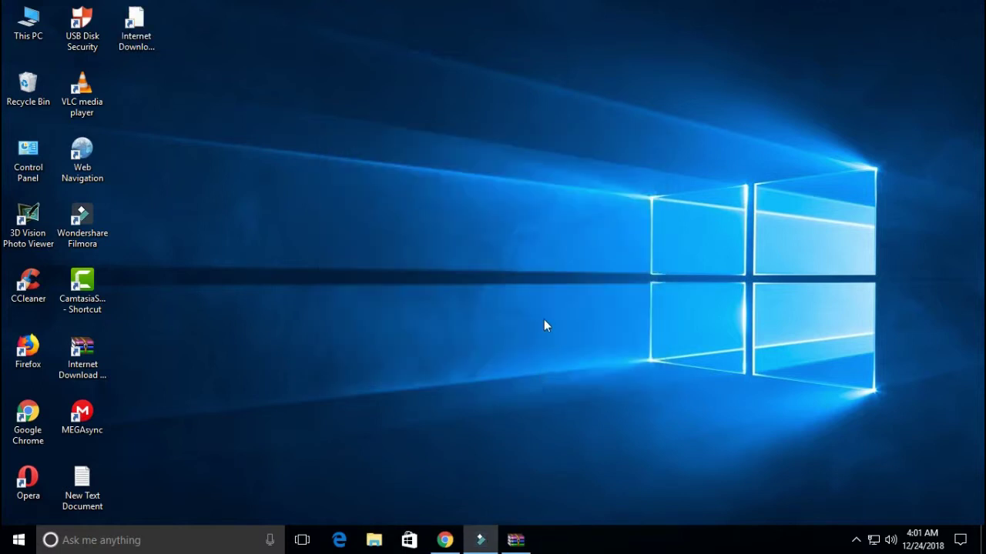
Step: Refresh the desktop, check the hidden tray icons, and start Internet Download Manager from its desktop shortcut
right_click(591, 112)
click(605, 143)
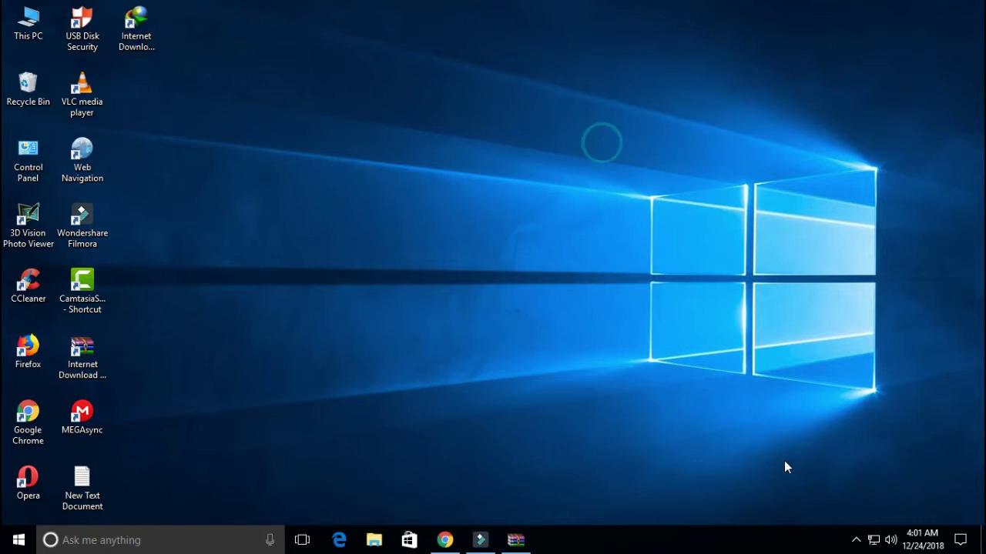
click(854, 539)
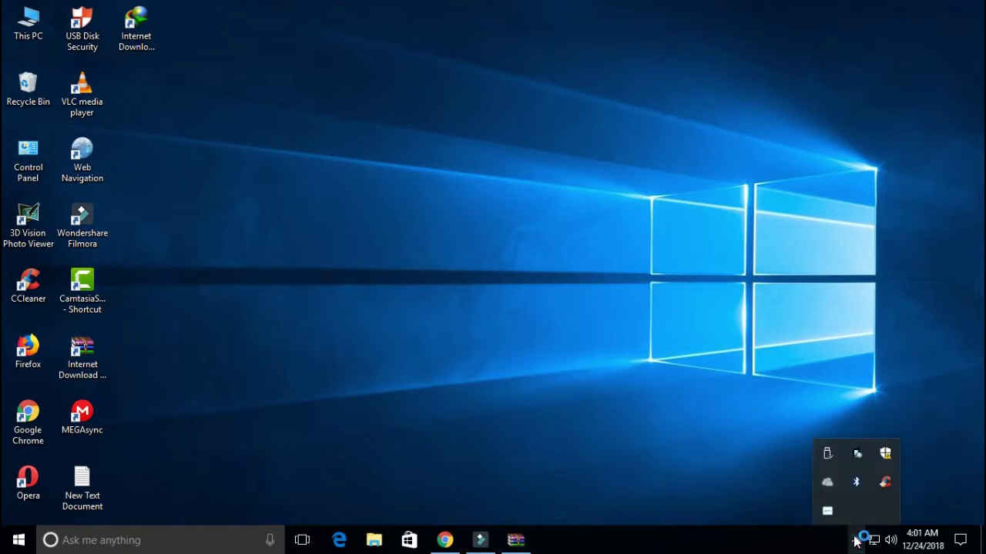
right_click(471, 203)
click(493, 244)
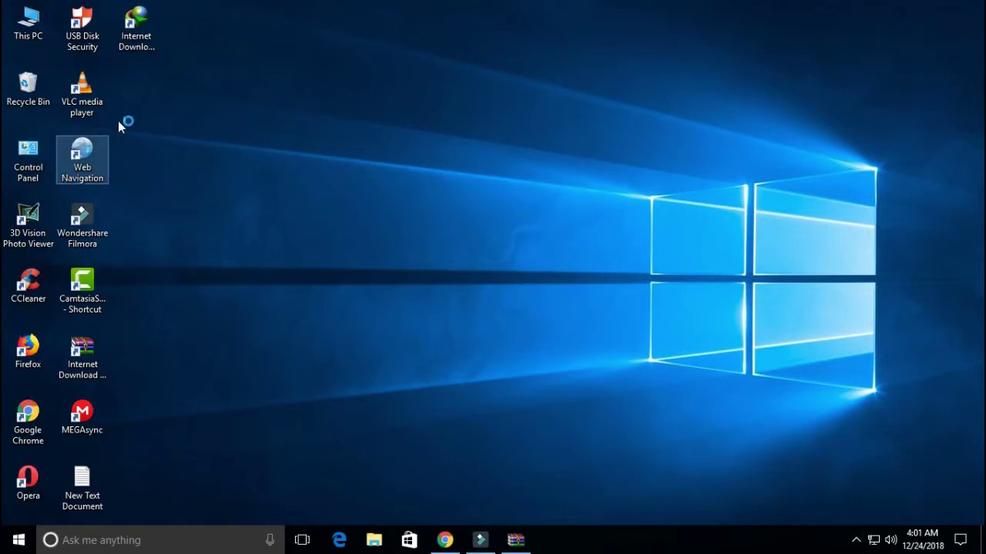
double_click(136, 43)
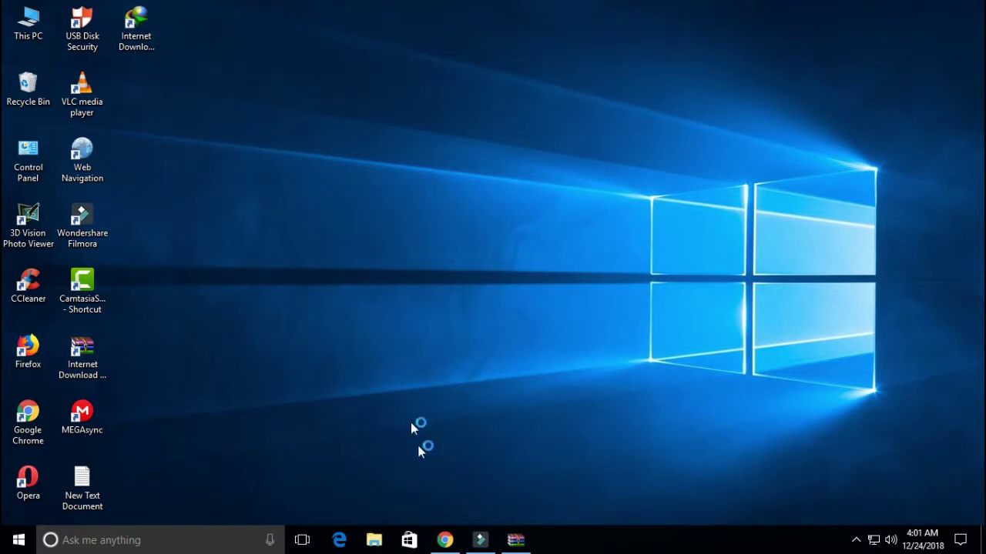
Step: Bring the WinRAR archive window back and dismiss the IDM integration notices for Google Chrome and Mozilla Firefox
click(515, 539)
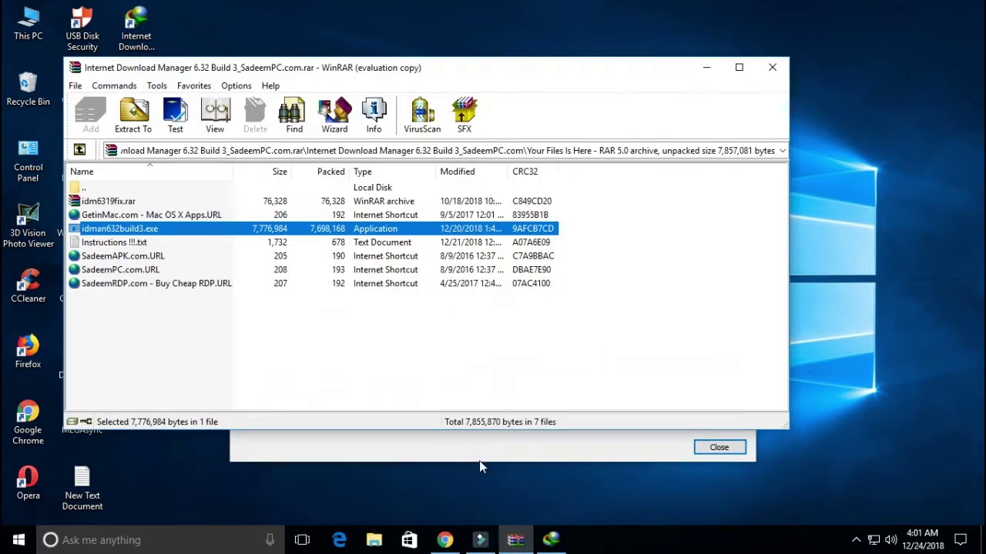
click(612, 452)
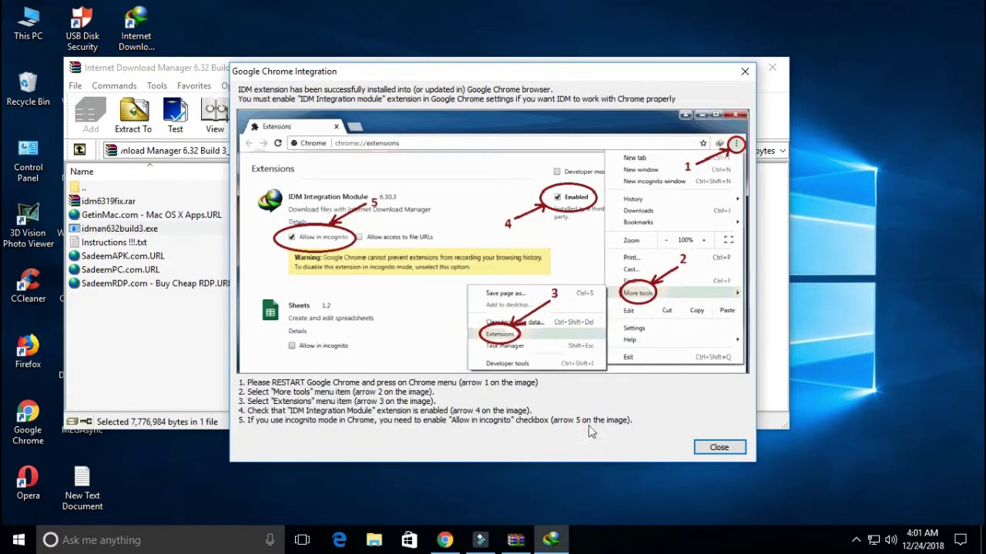
click(744, 72)
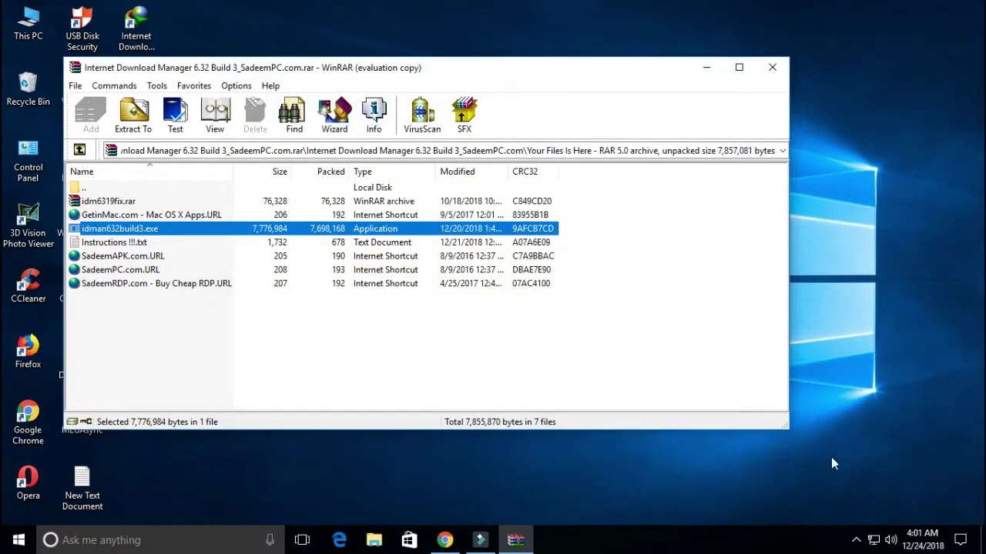
click(856, 541)
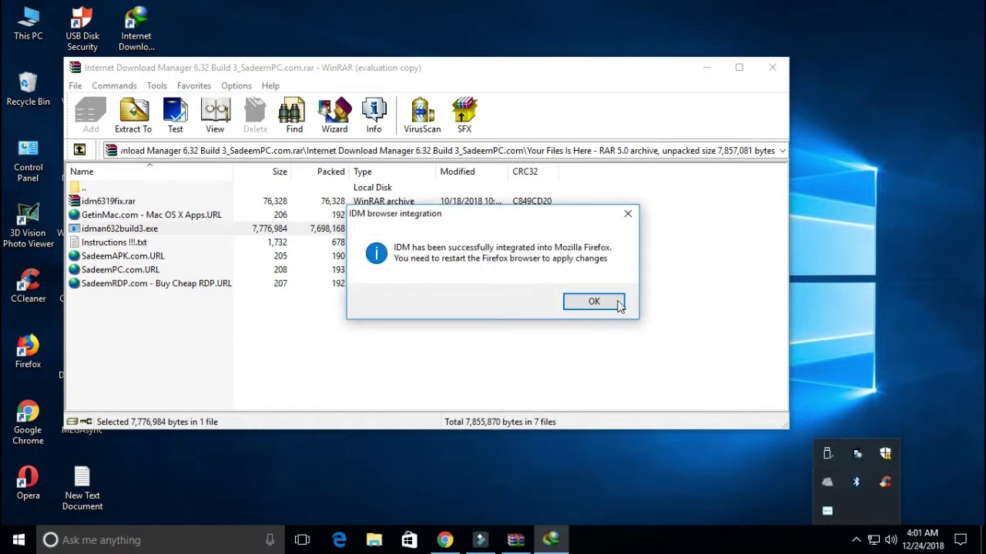
click(628, 214)
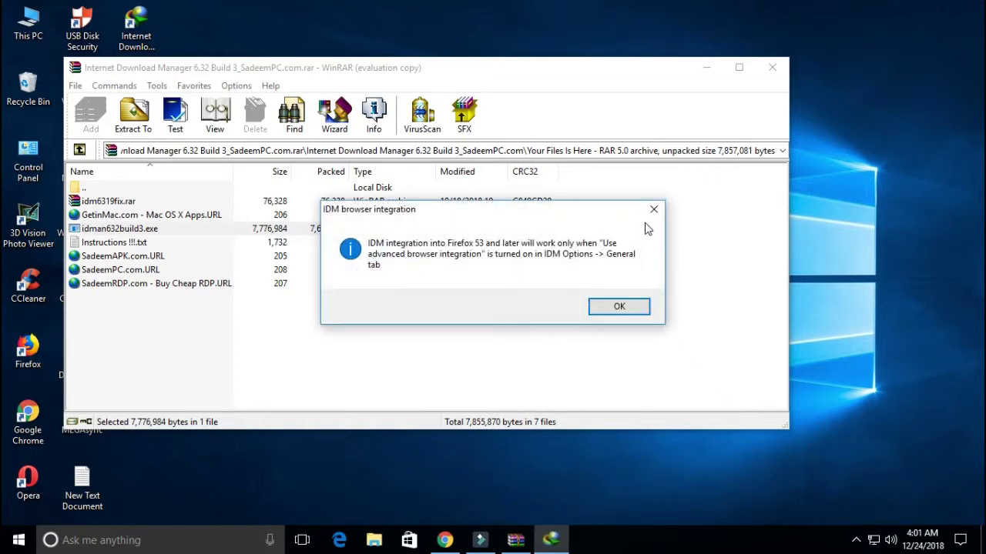
click(652, 210)
click(856, 539)
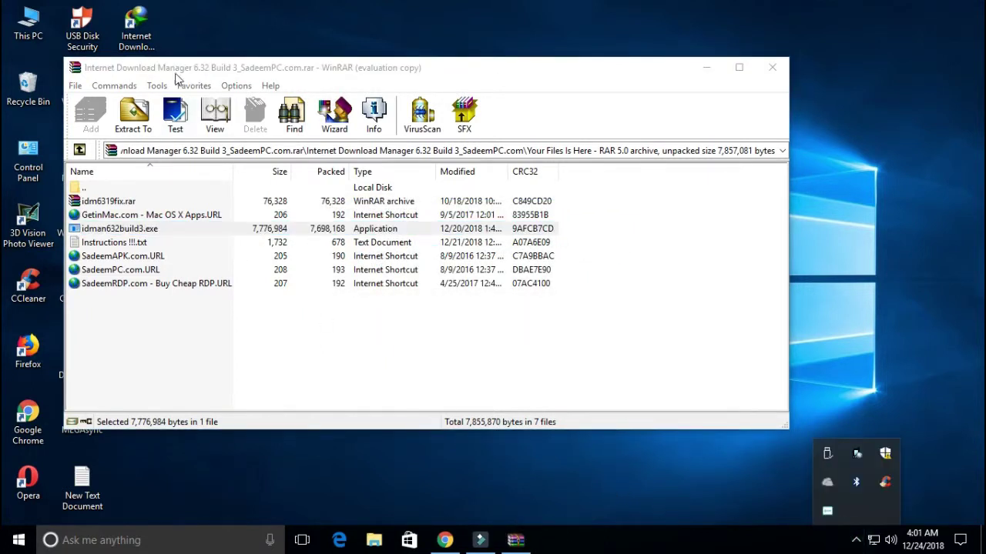
Step: Start Internet Download Manager again, confirm the Microsoft Edge integration notice, and close the Store window
double_click(137, 27)
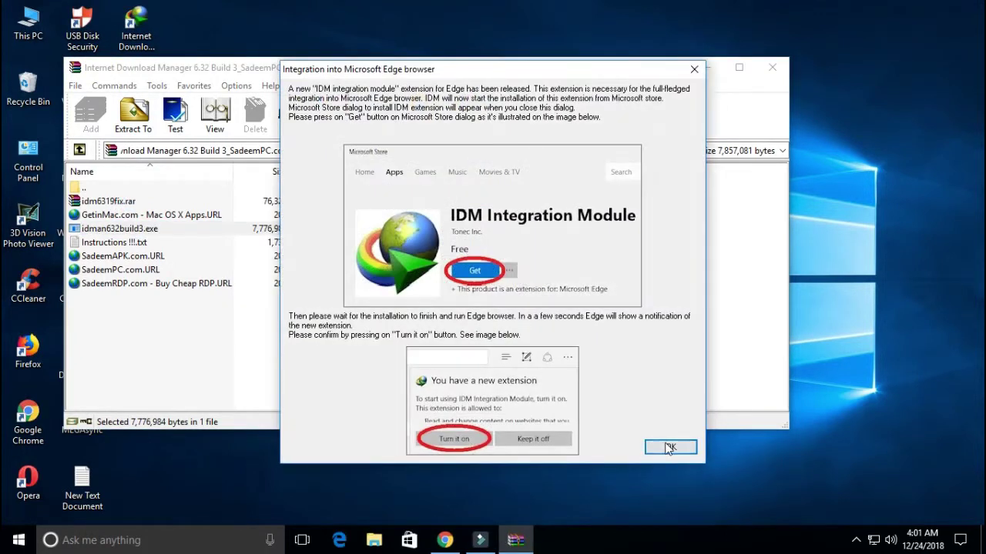
click(658, 446)
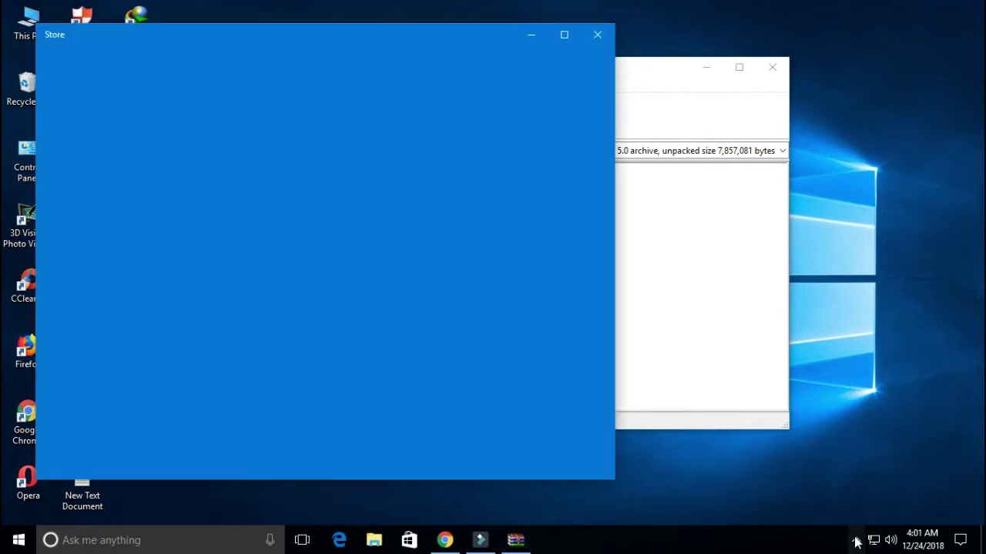
click(855, 539)
click(596, 34)
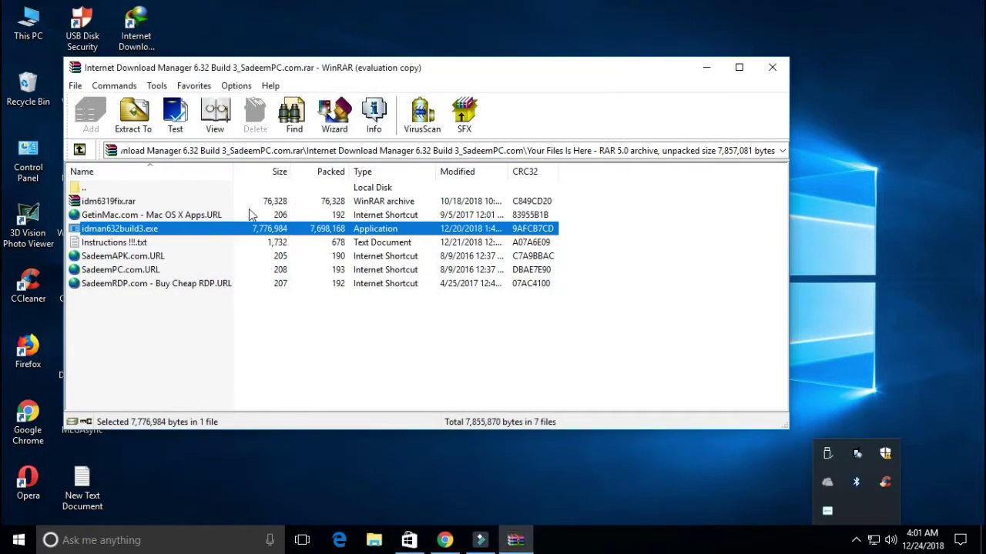
Step: Open the nested idm6319fix.rar archive and bring up the extraction options for idm.6.31.9+patch.exe
double_click(99, 201)
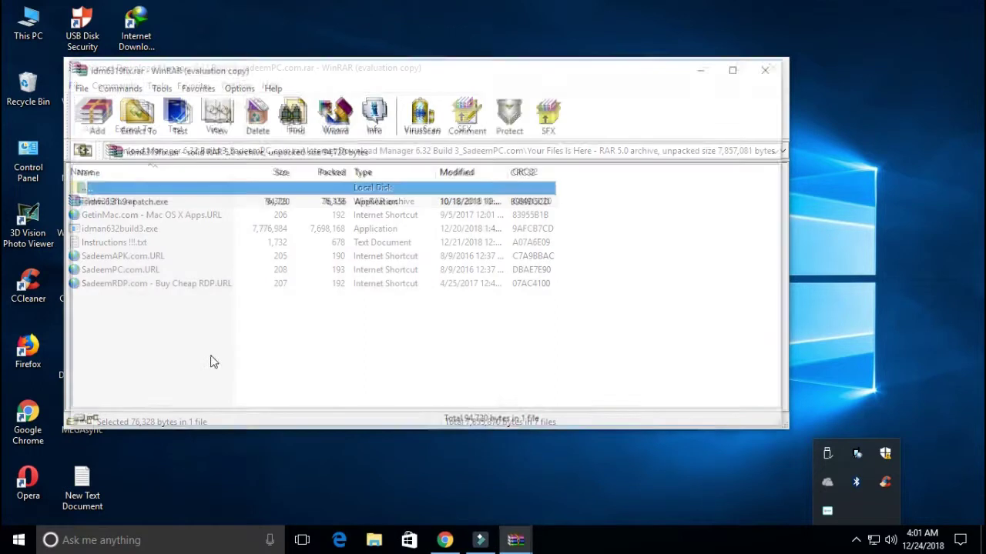
click(121, 201)
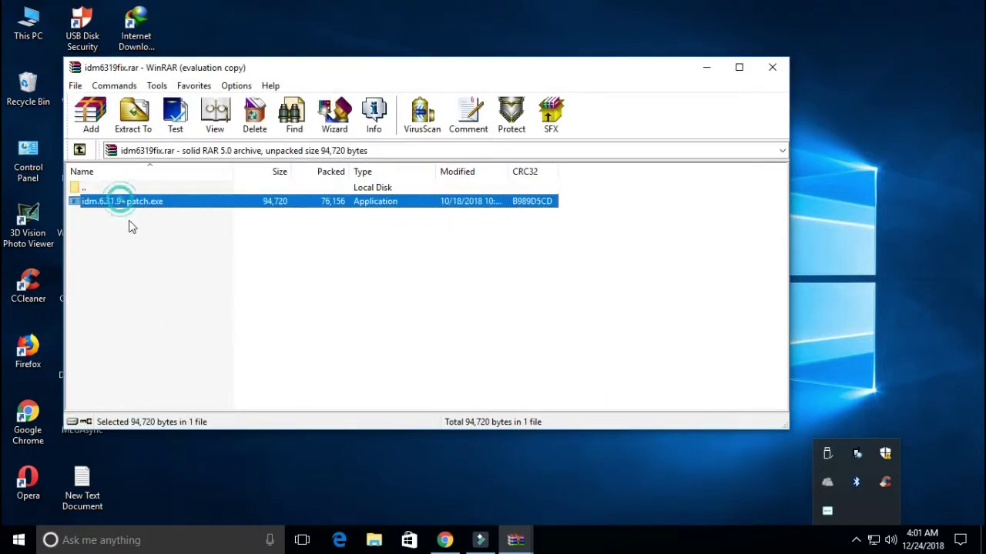
click(125, 131)
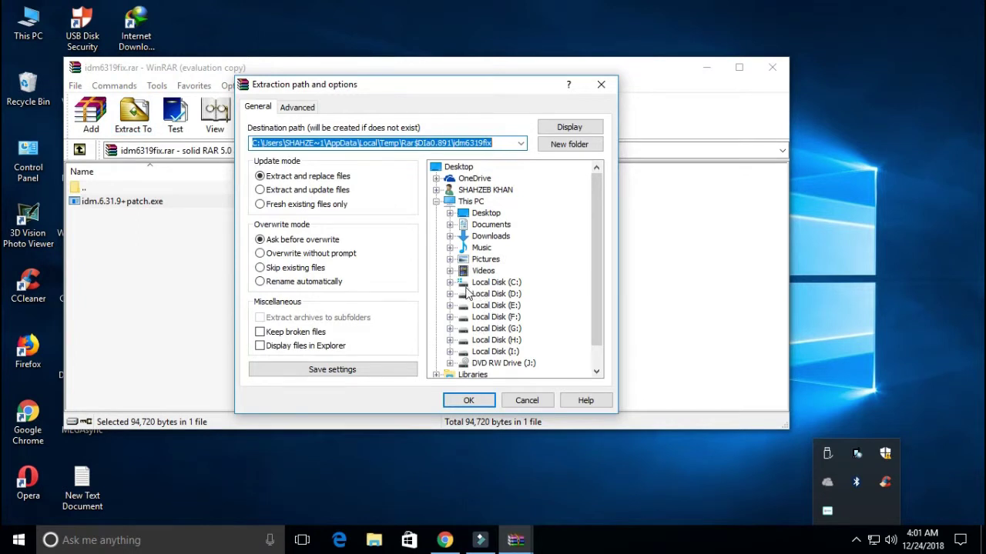
click(449, 282)
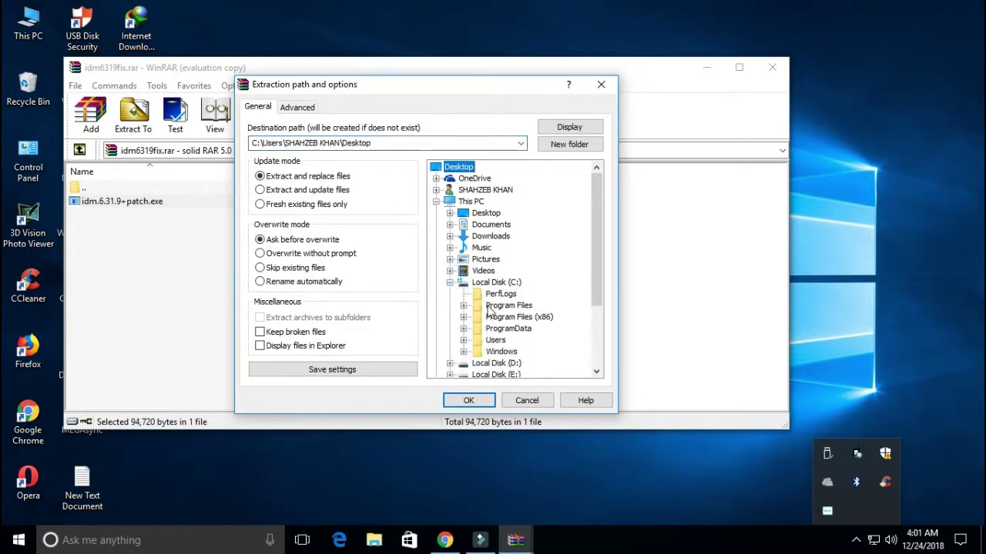
click(464, 306)
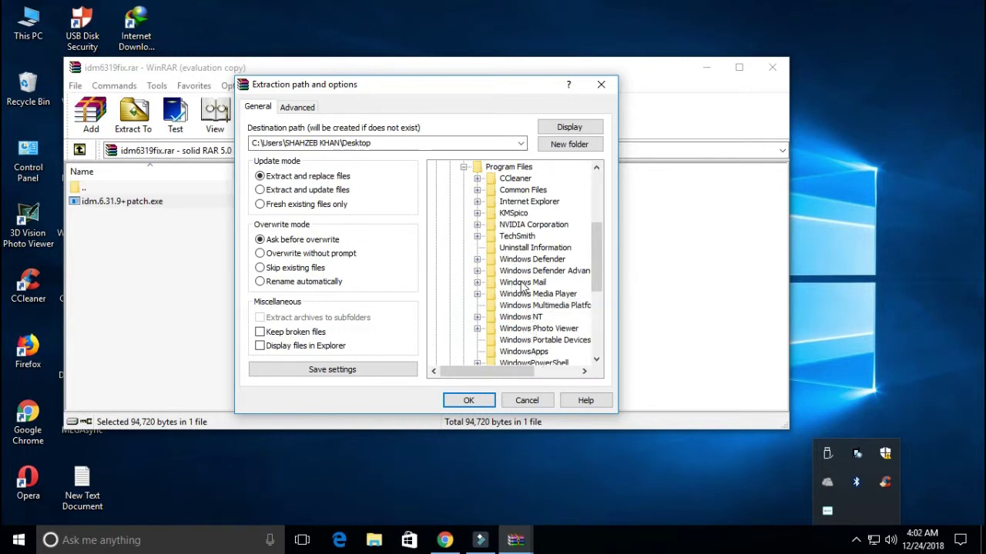
key(i)
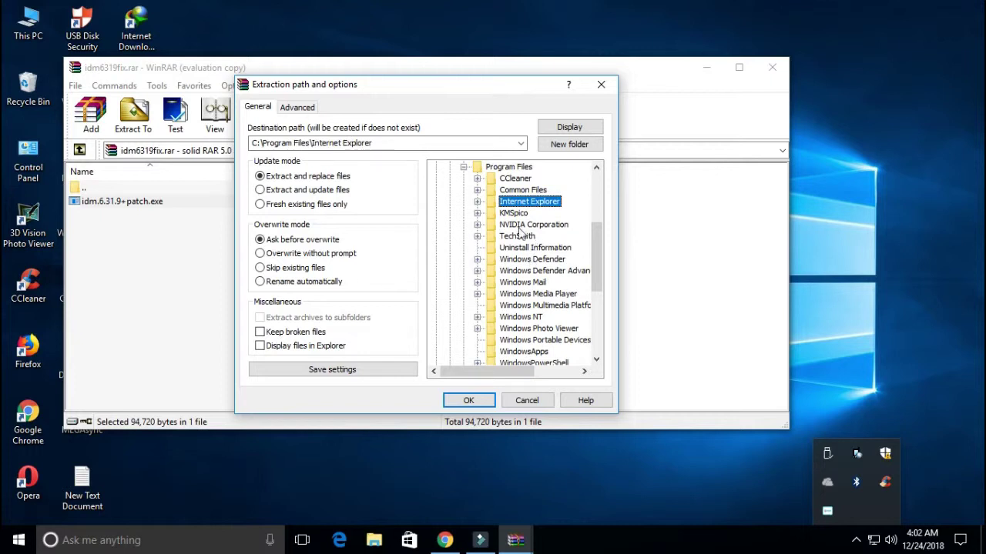
click(464, 168)
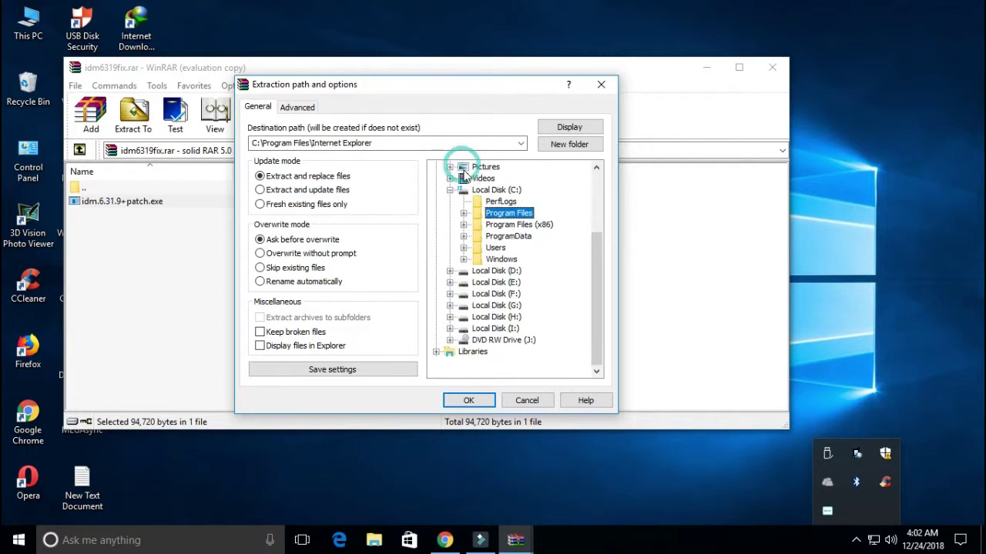
click(497, 224)
double_click(496, 224)
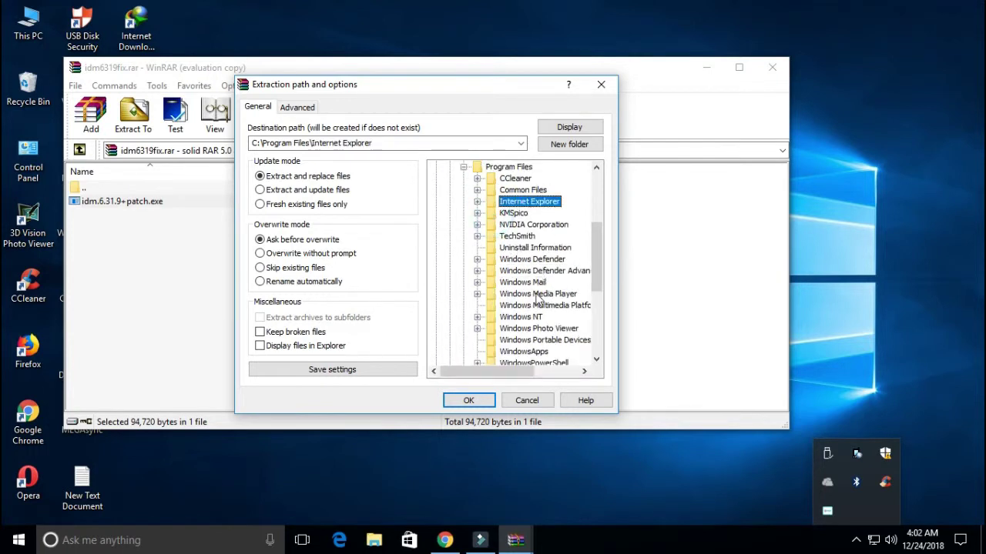
scroll(540, 308, down, 5)
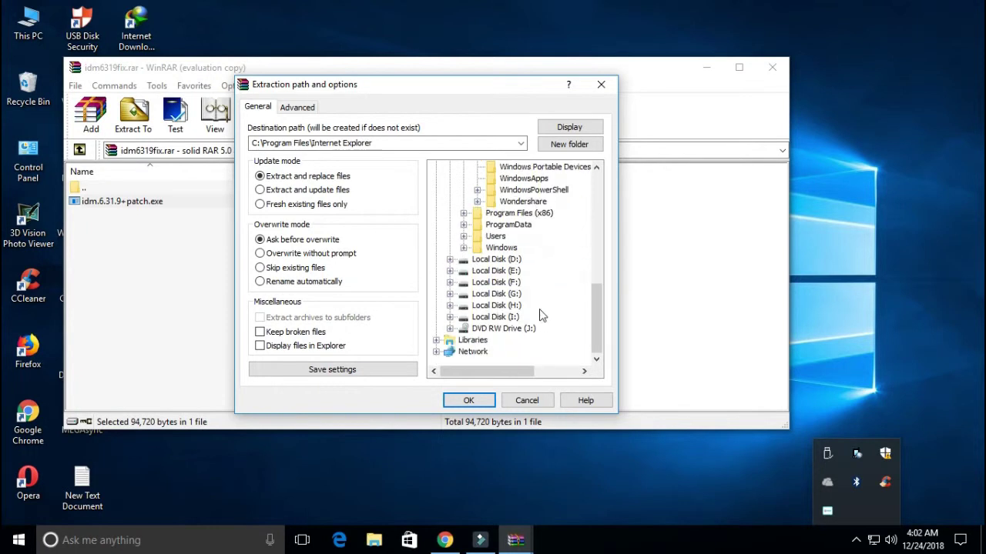
scroll(541, 314, up, 6)
Step: Open the file location of the Internet Download Manager desktop shortcut
click(134, 38)
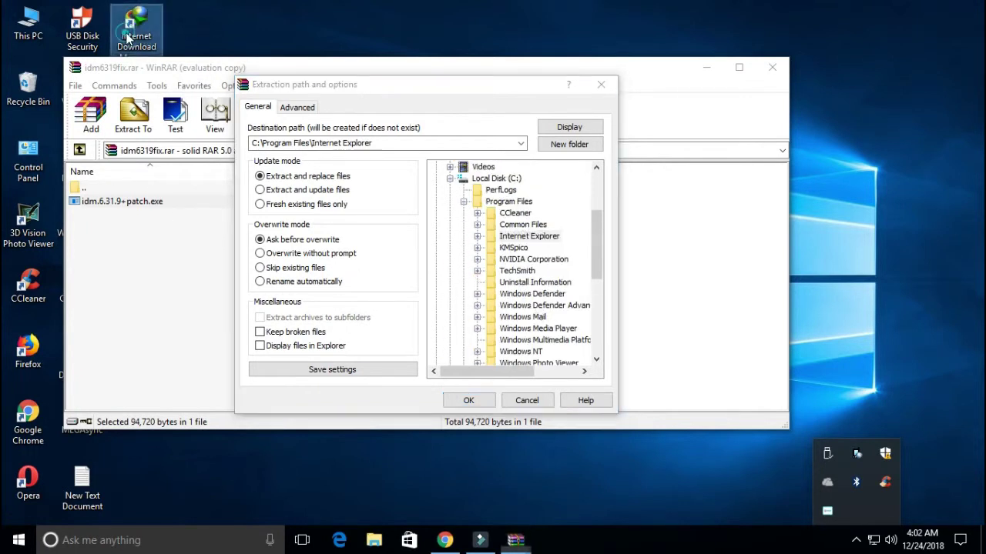
right_click(134, 38)
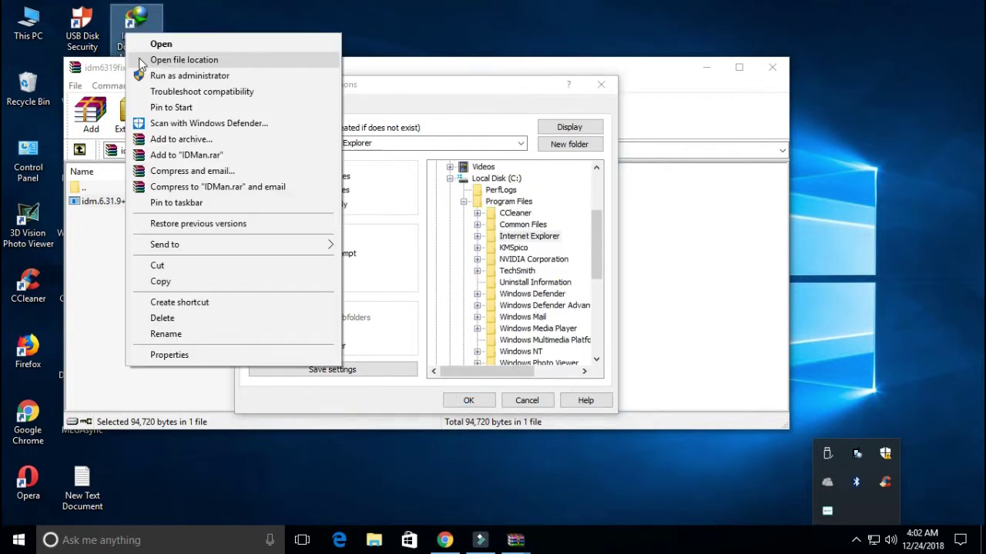
click(157, 61)
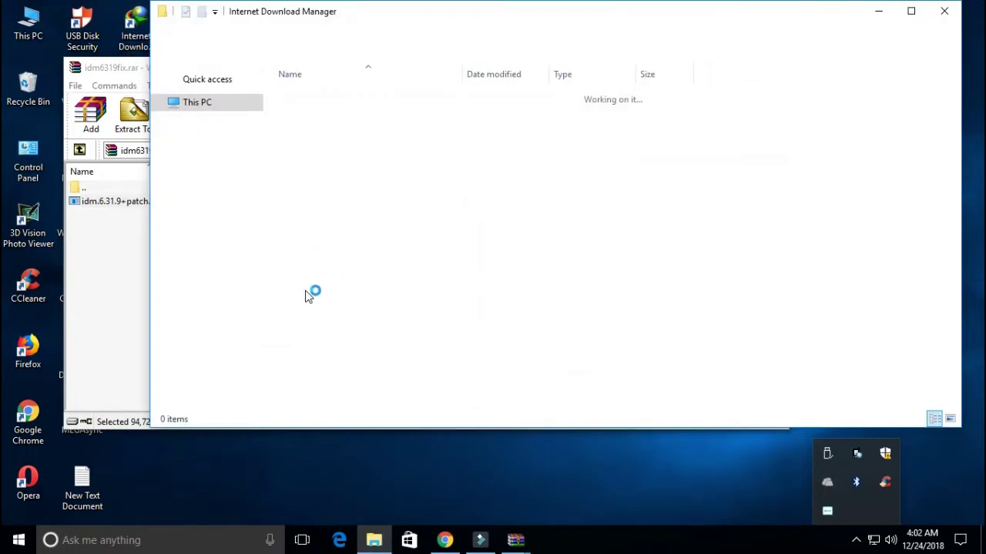
Step: Cancel the extraction options and copy idm.6.31.9+patch.exe from the archive into the Internet Download Manager program folder
click(131, 203)
key(alt+e)
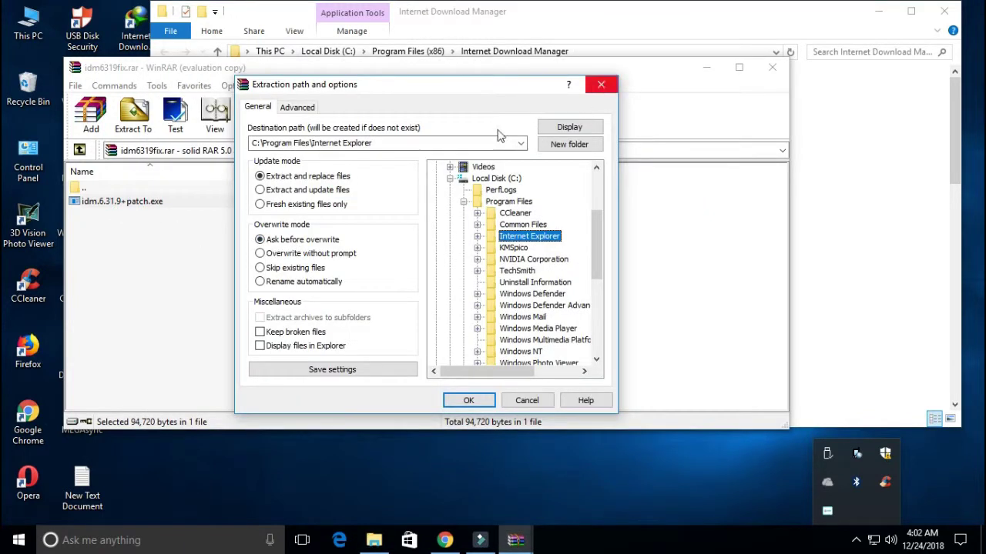
click(601, 85)
drag(264, 207, 811, 231)
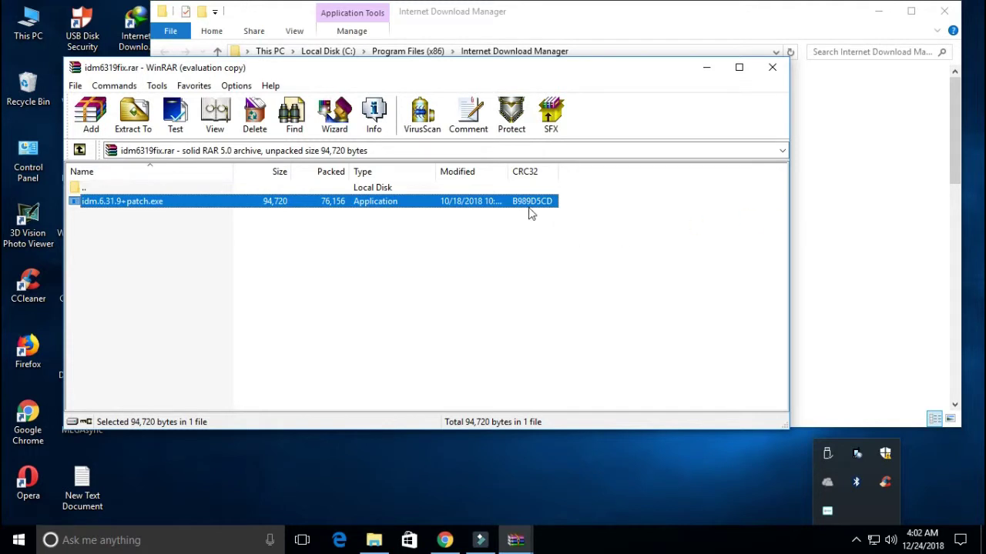
drag(522, 80, 488, 286)
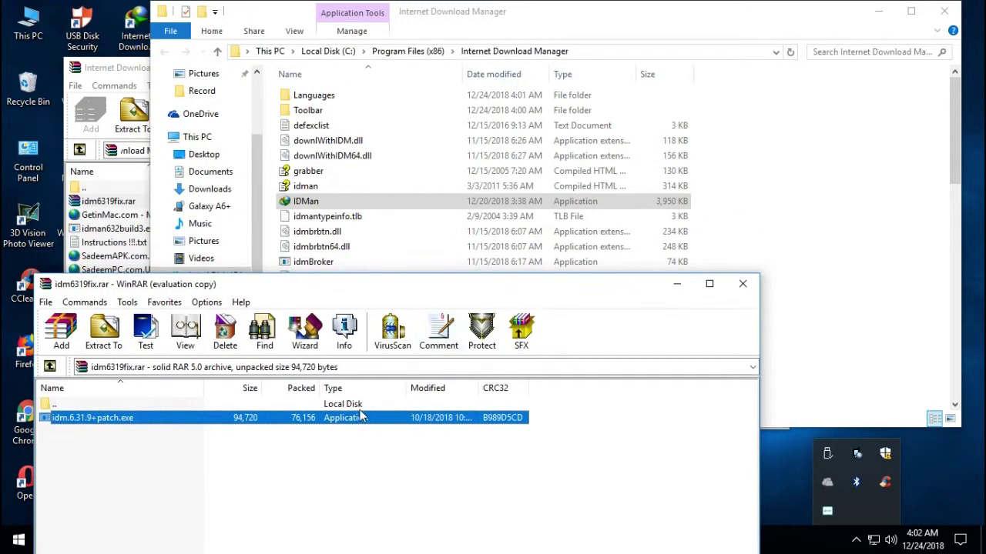
drag(346, 428, 445, 251)
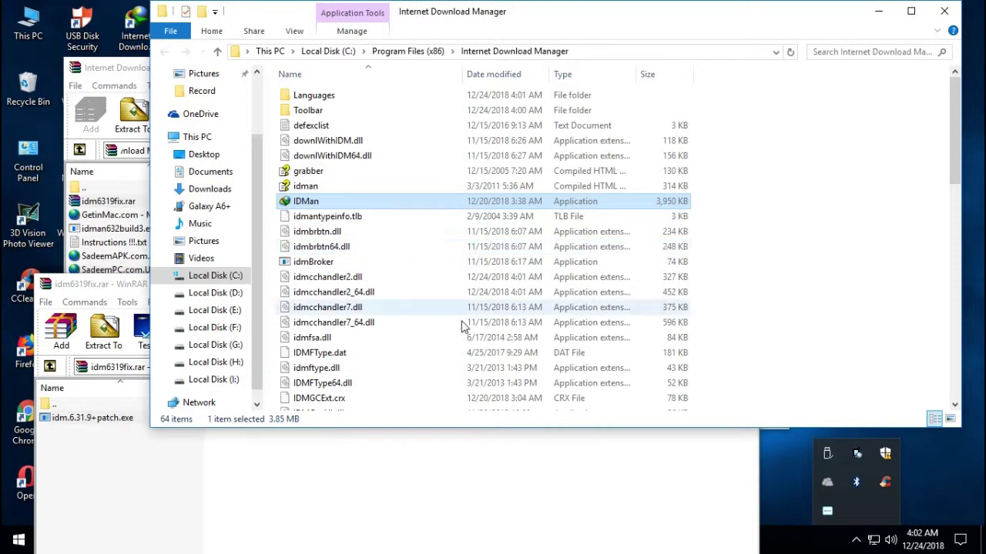
click(230, 173)
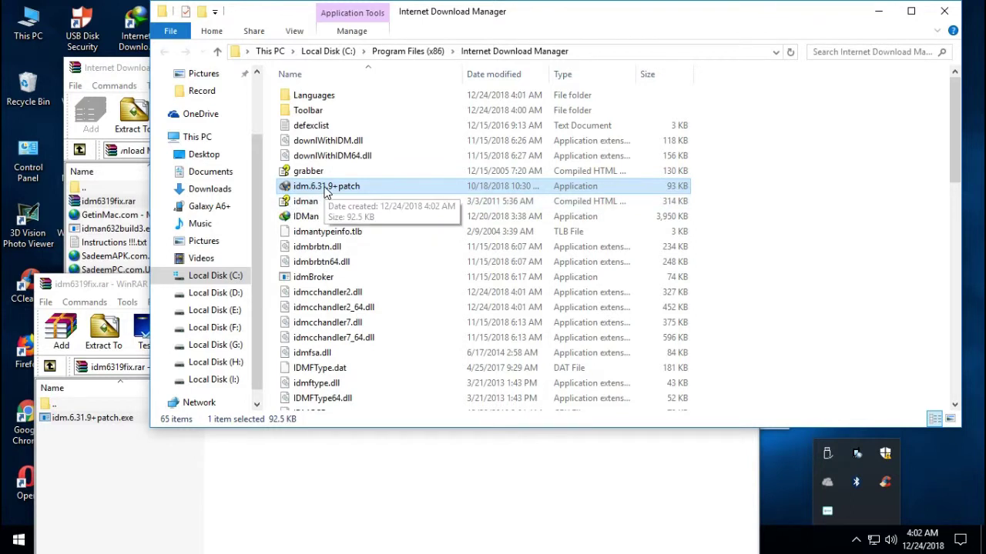
Step: Run idm.6.31.9+patch from the Internet Download Manager folder and patch IDMan.exe with Make Backup enabled
click(325, 192)
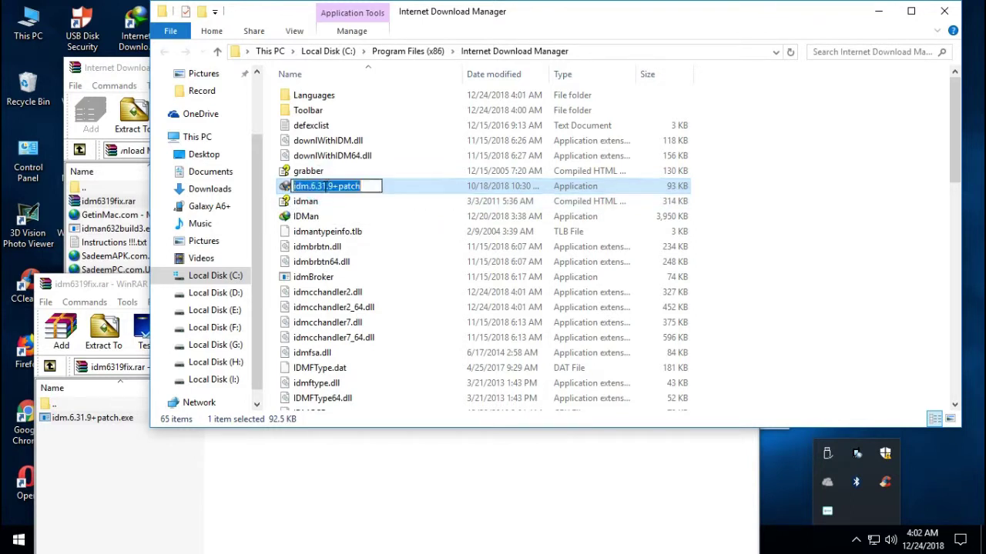
click(417, 189)
click(417, 189)
click(416, 189)
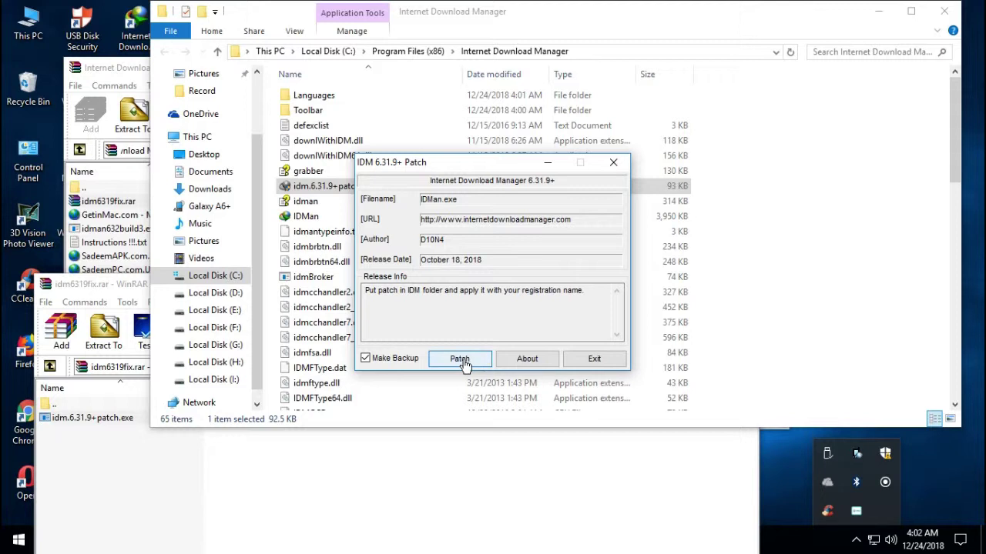
click(459, 360)
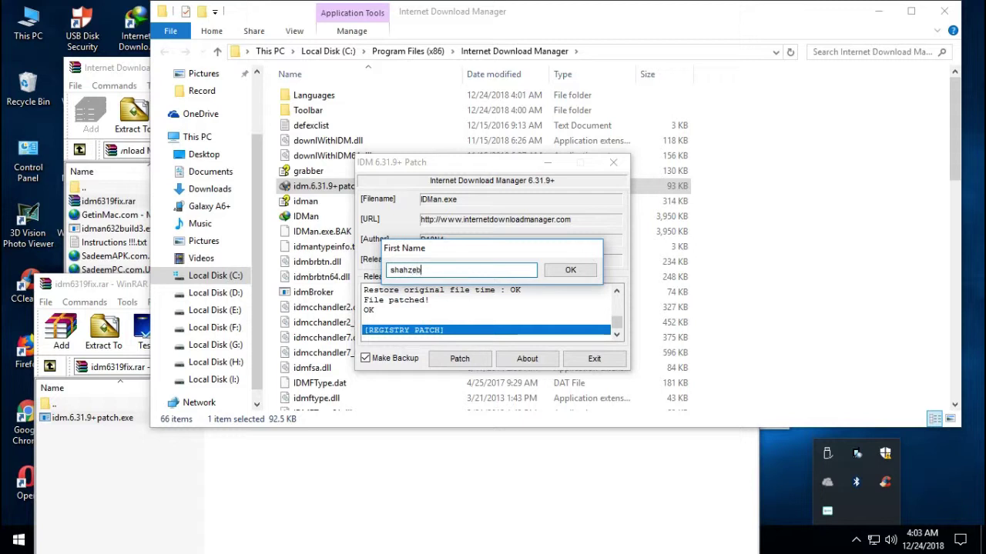
Step: Enter the first name and last name for the registry patch and exit the patch program
key(Return)
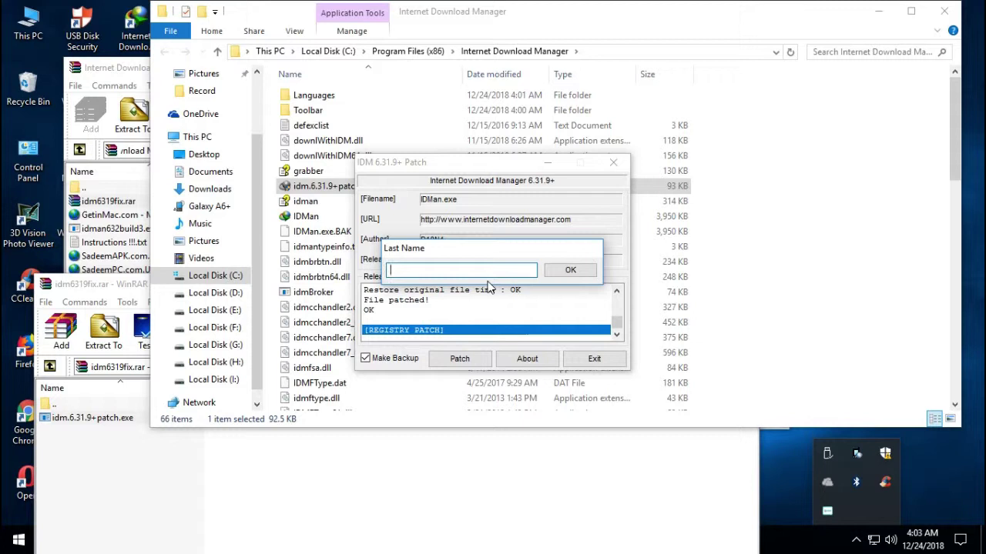
text(khan)
key(Return)
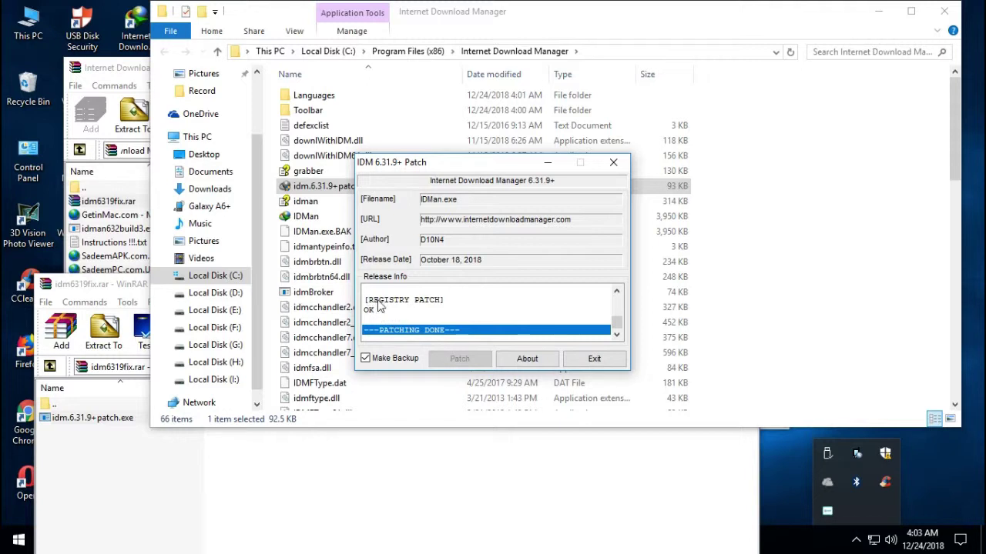
click(574, 366)
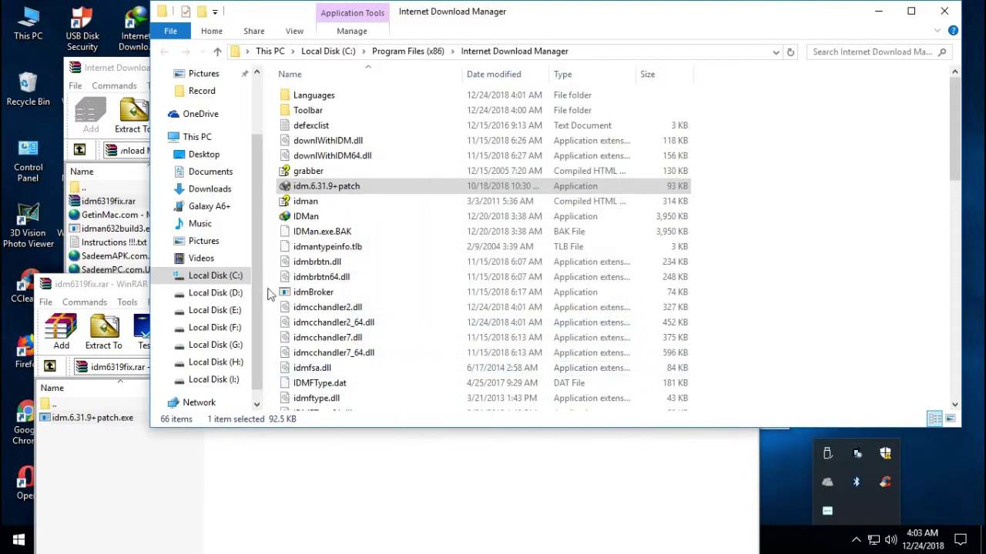
Step: Start Internet Download Manager from its desktop shortcut, dismiss the Tip of the Day, and check whether Registration is available
double_click(135, 27)
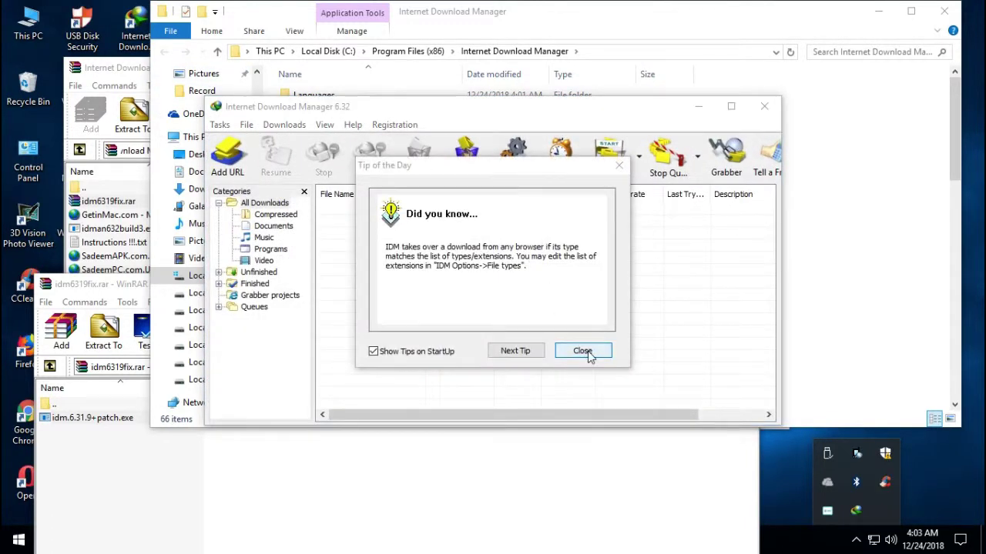
click(583, 351)
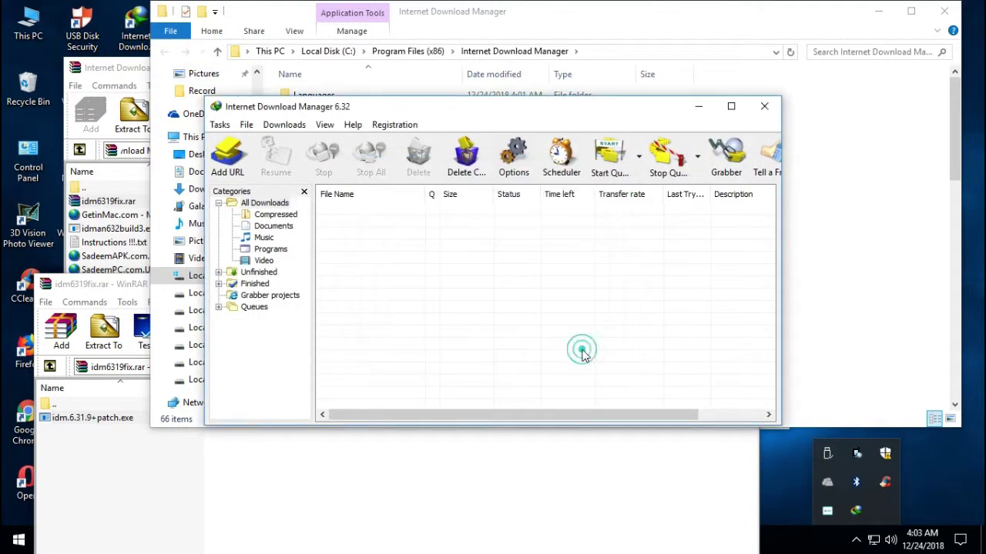
click(411, 126)
click(417, 158)
click(420, 161)
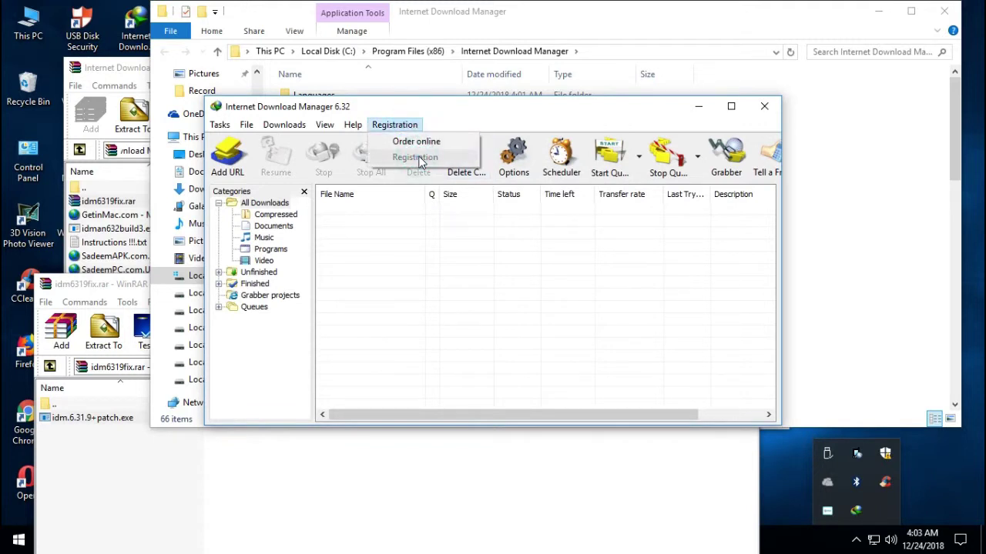
click(417, 158)
click(419, 160)
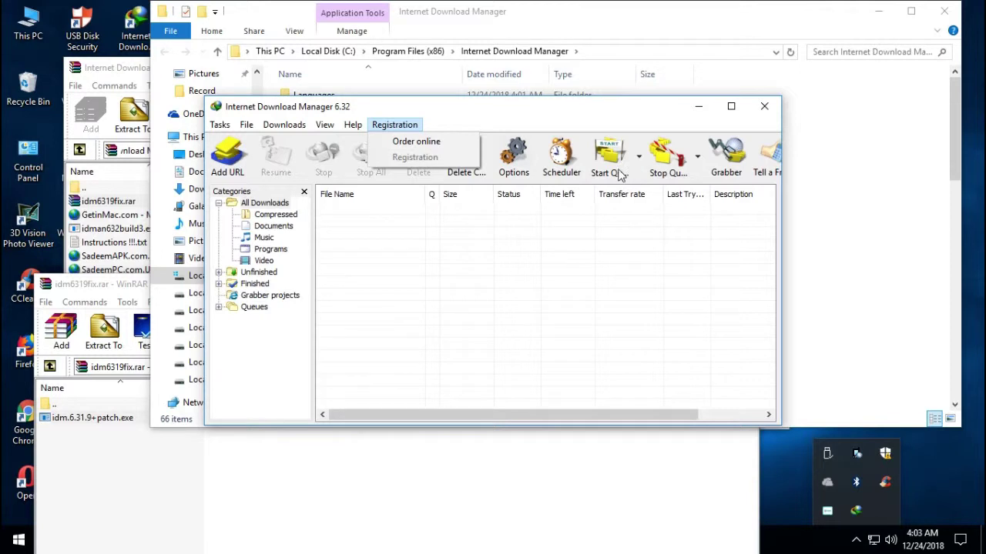
Step: Close the Internet Download Manager window and its program folder window
click(765, 107)
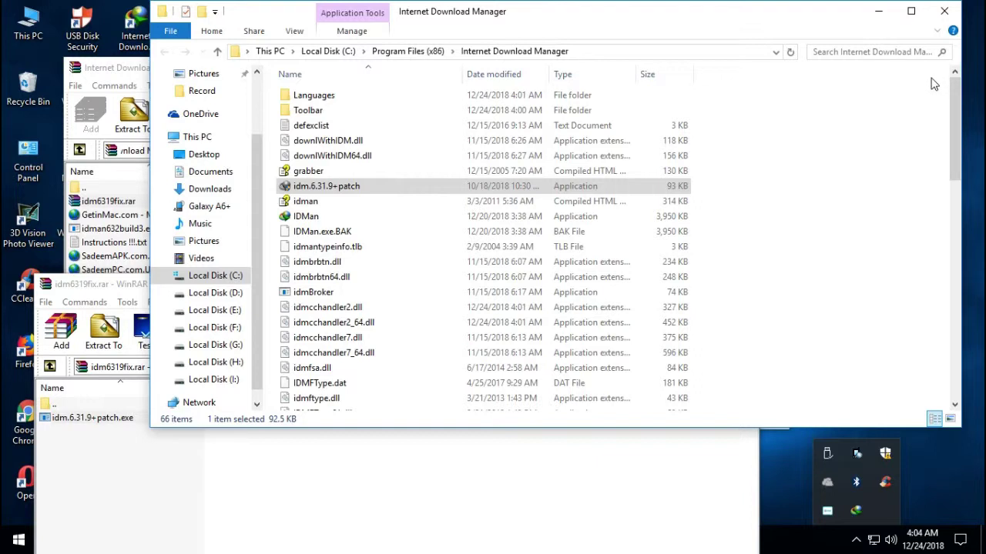
click(944, 14)
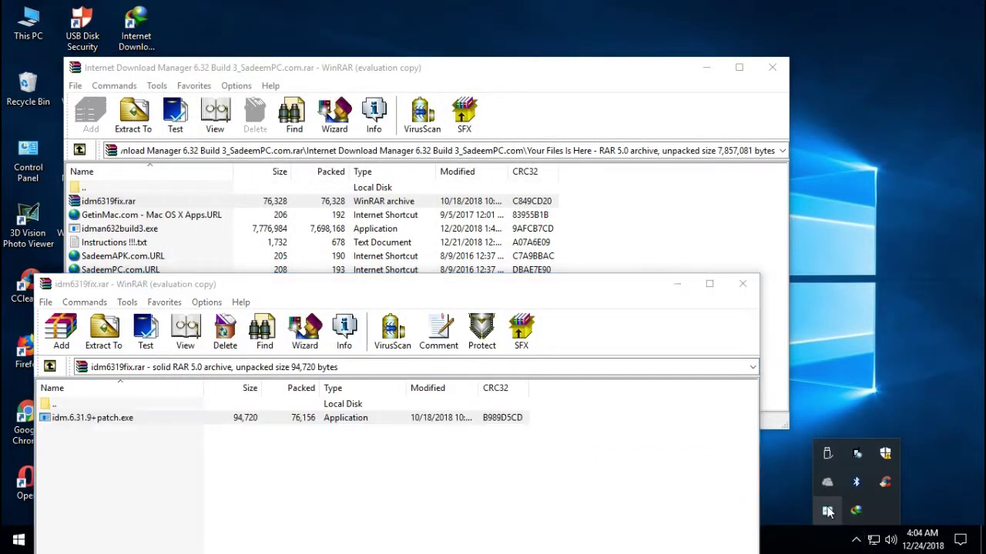
right_click(846, 511)
click(813, 442)
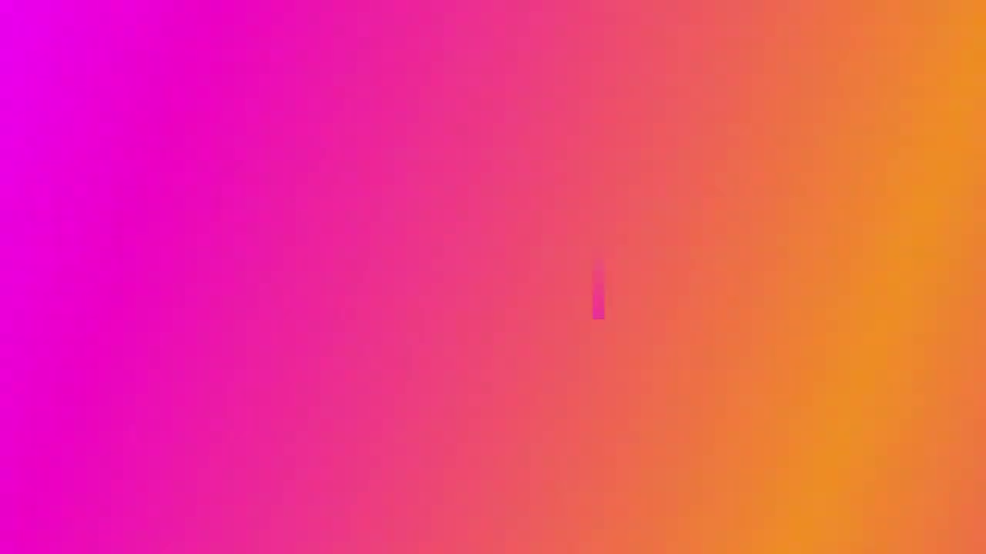